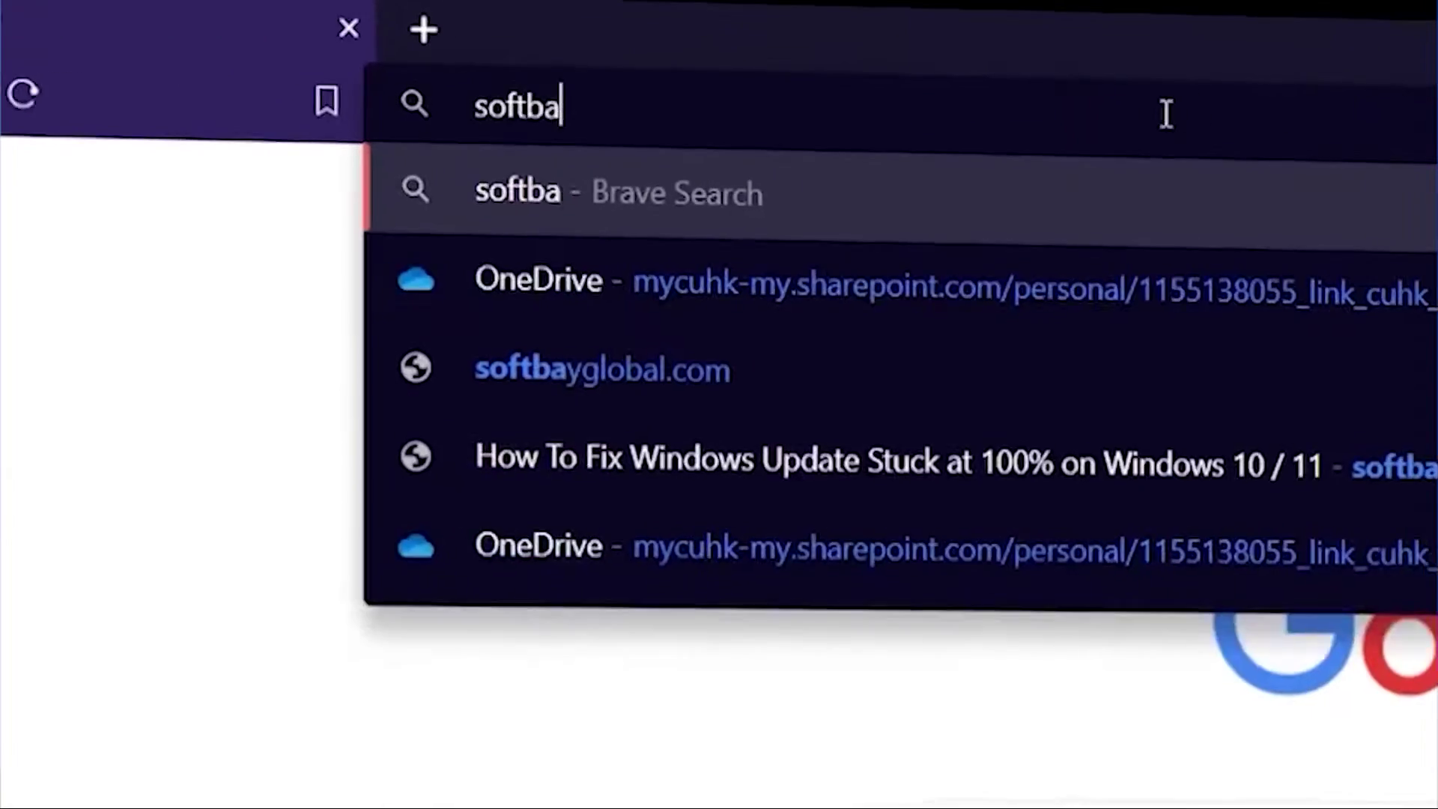
# - Load softbayglobal.com and go to its problem-submission page
pyautogui.write('yglobal.com')
pyautogui.press('Return')
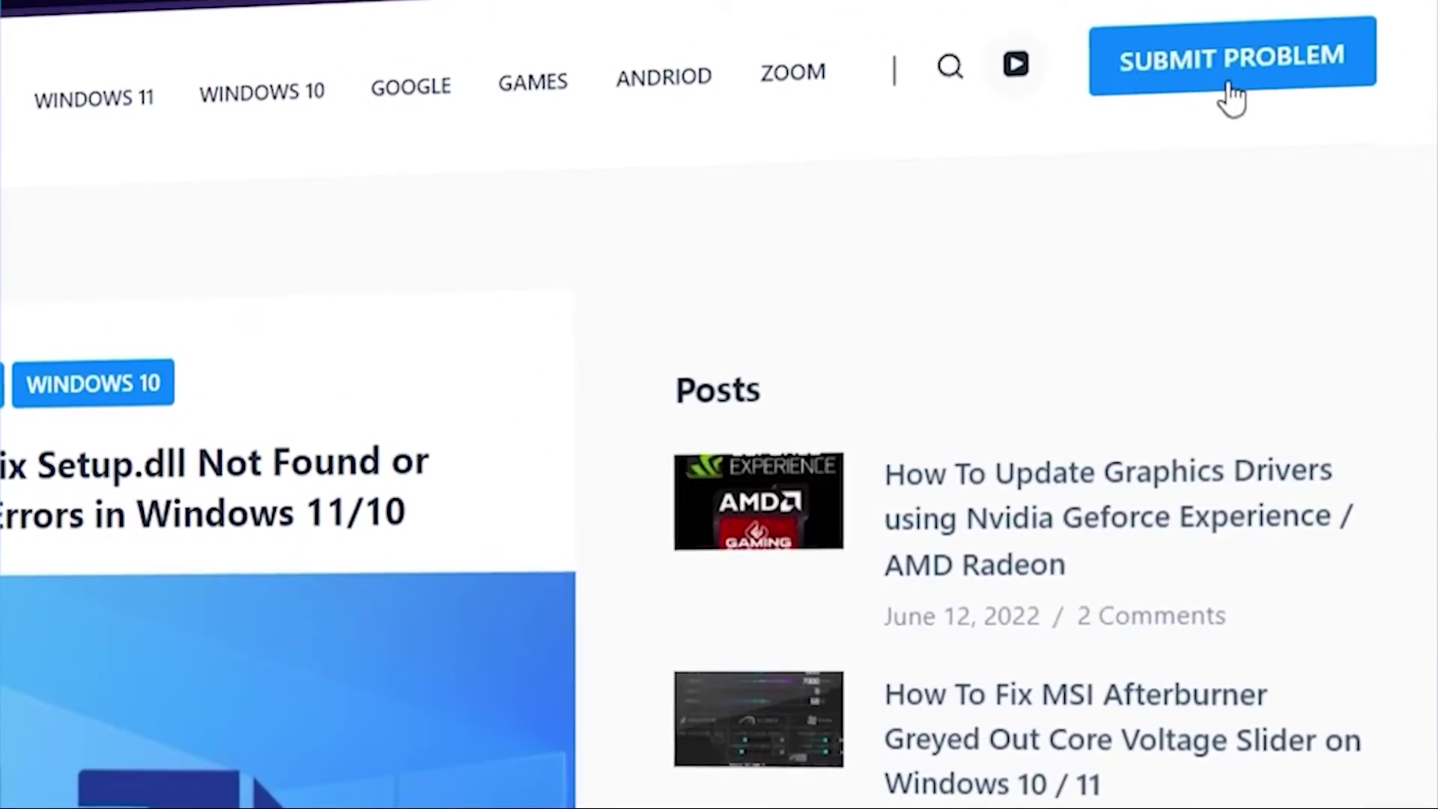
pyautogui.click(1217, 84)
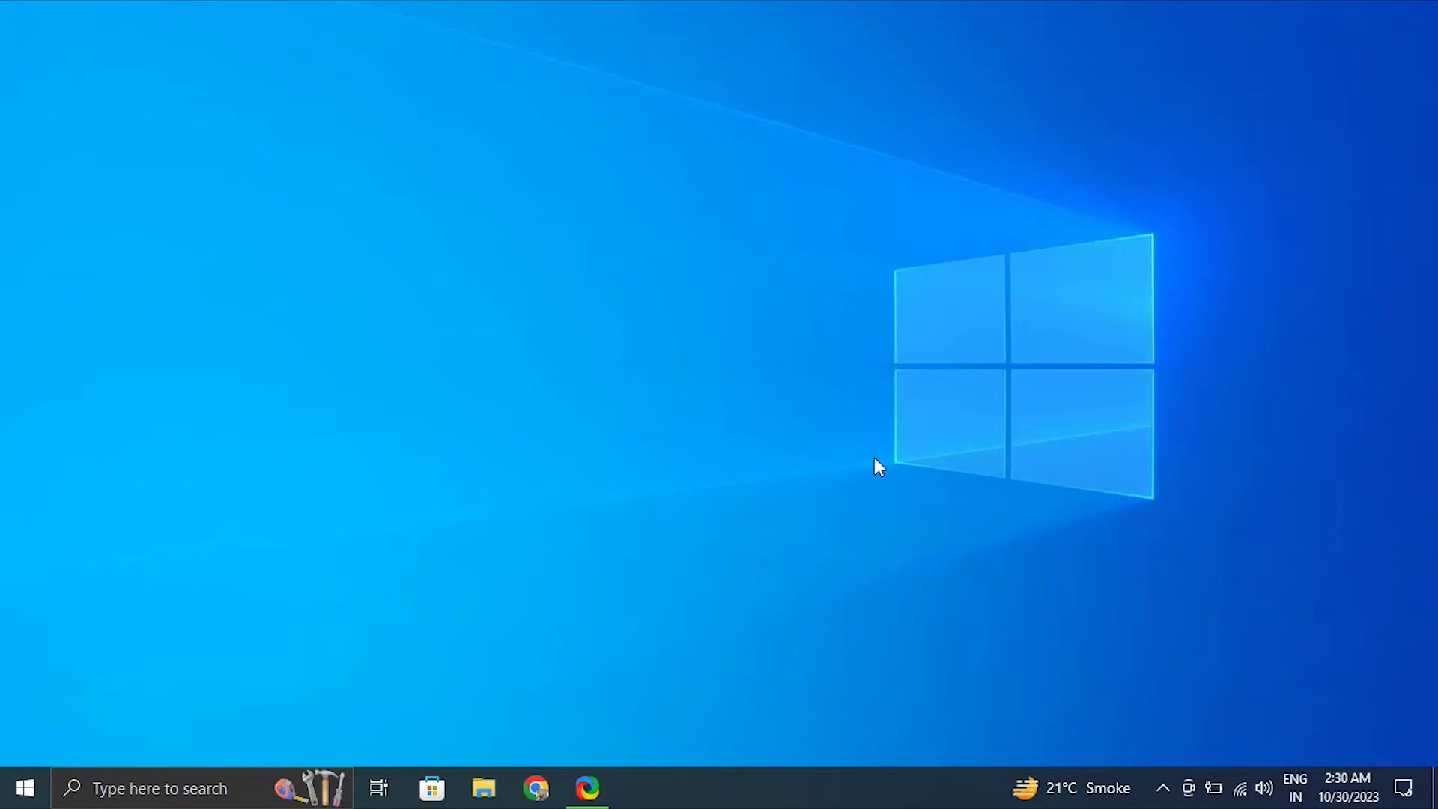
# - Launch Device Manager via devmgmt.msc and expand Display adapters
pyautogui.press('super+r')
pyautogui.write('dev')
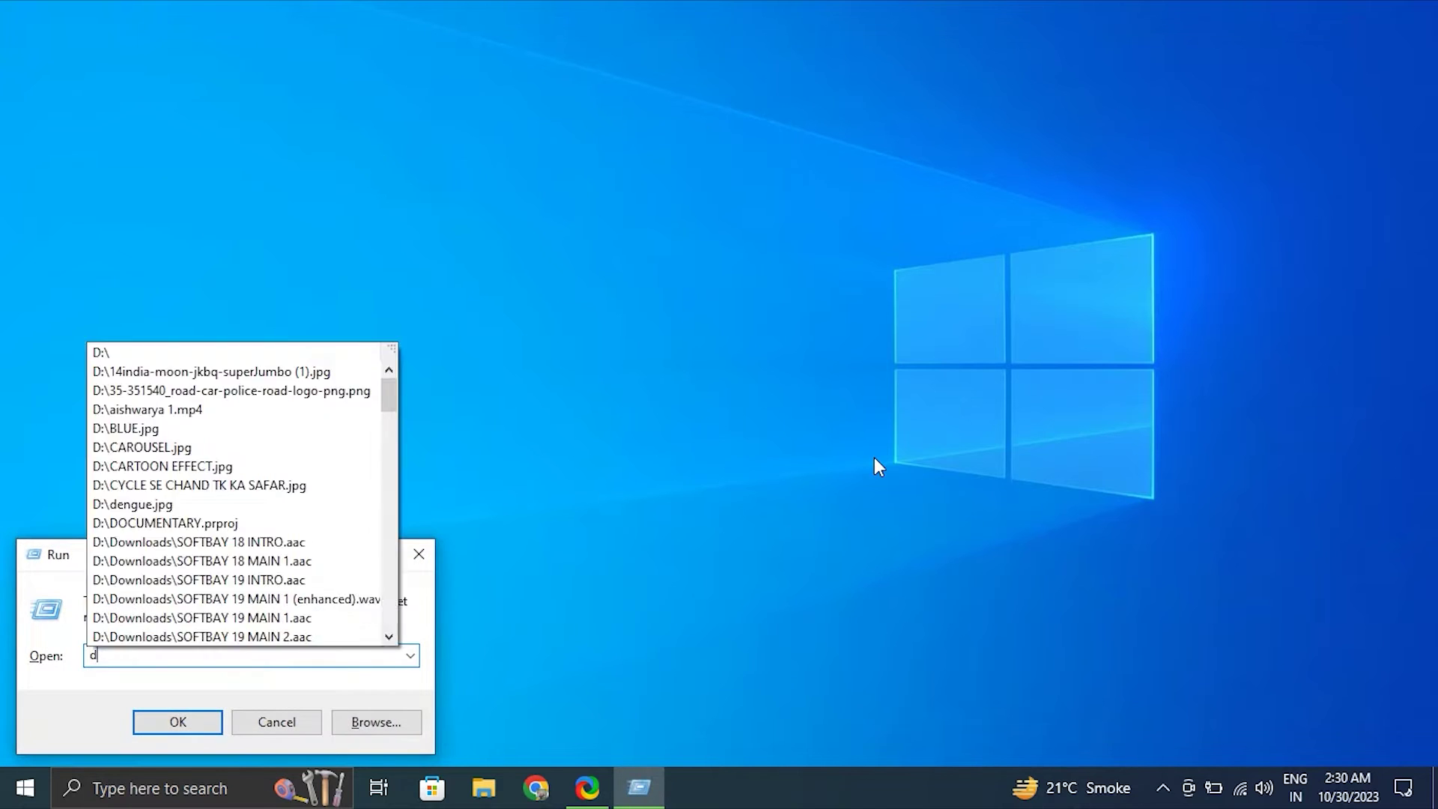
pyautogui.click(270, 676)
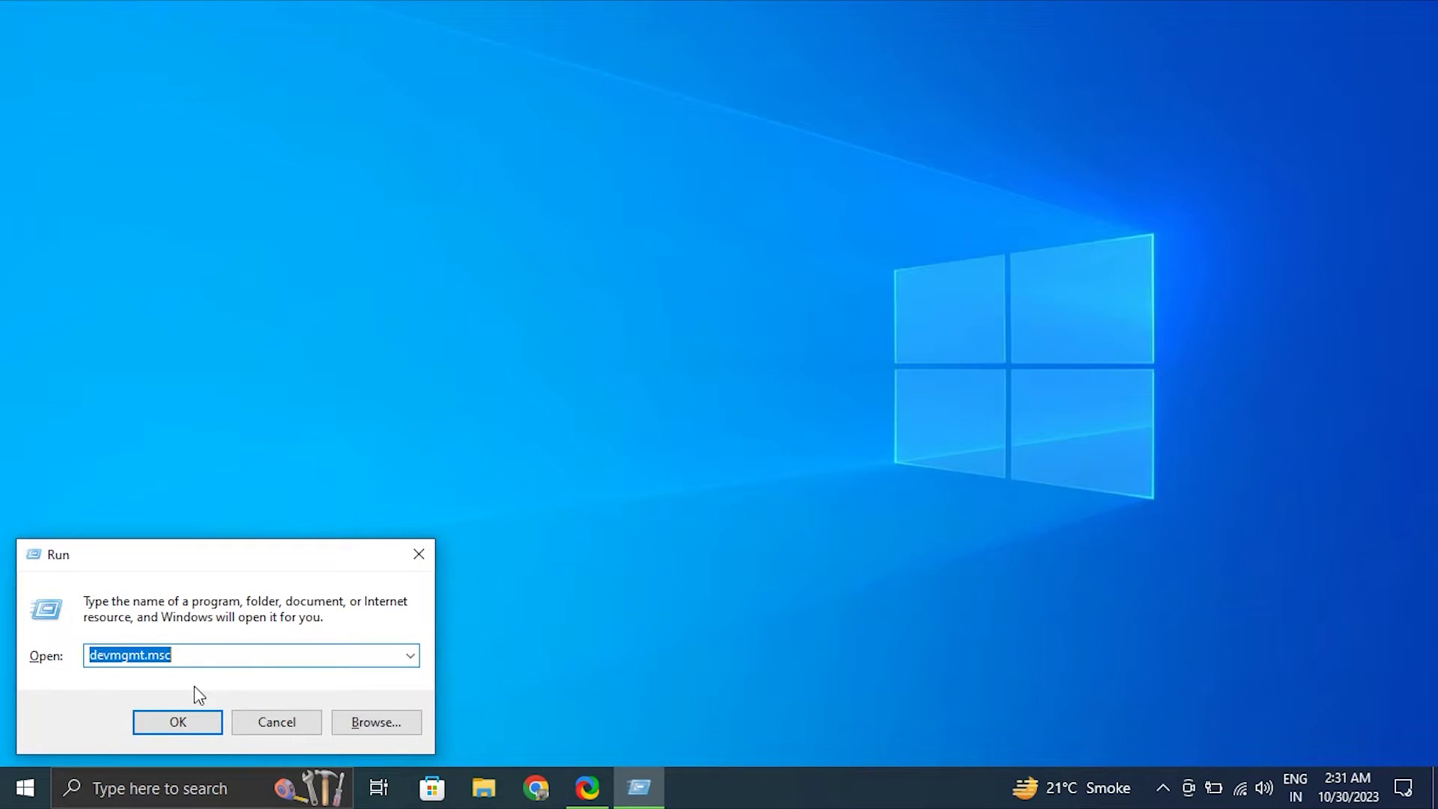
pyautogui.click(173, 717)
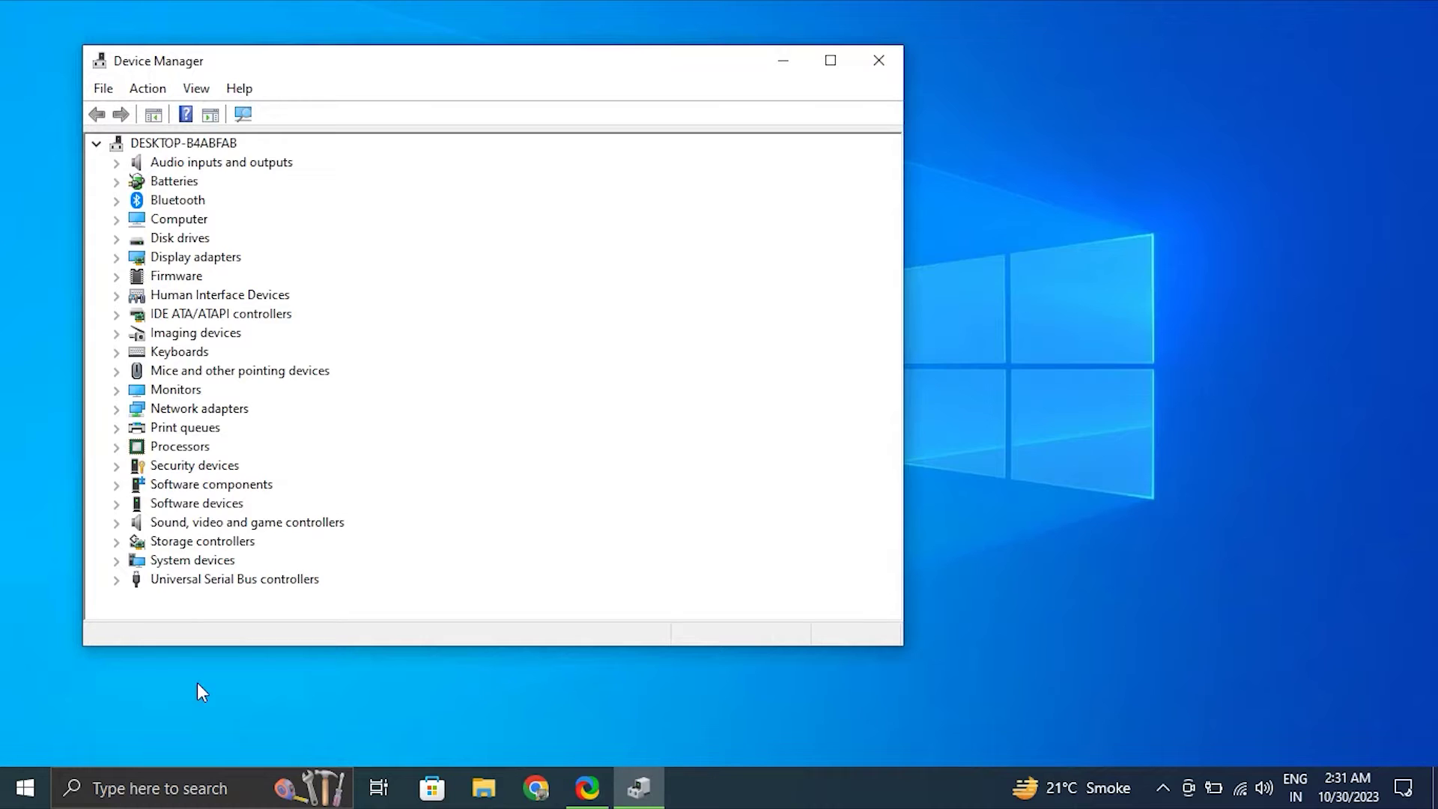
pyautogui.click(117, 257)
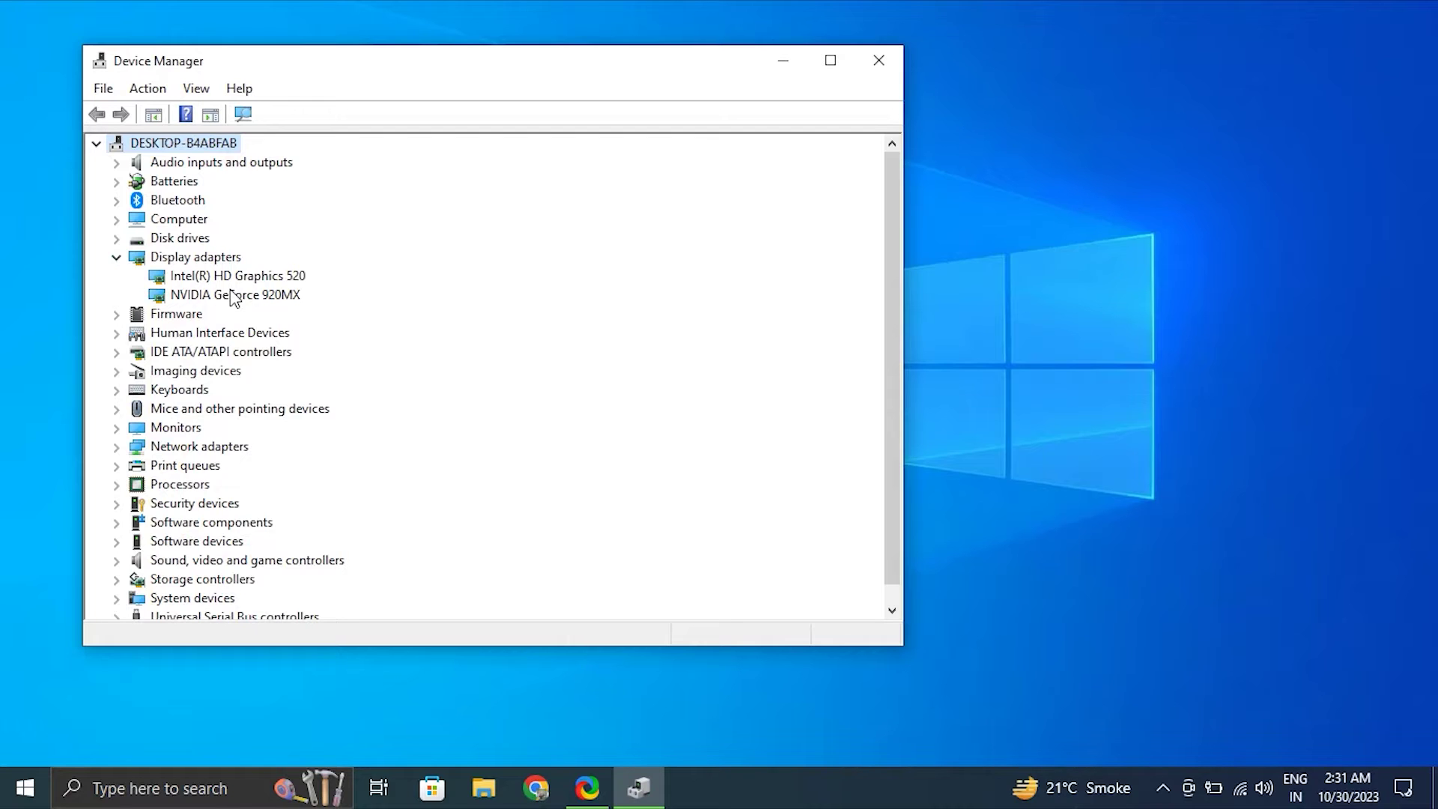
# - Begin uninstalling the NVIDIA GeForce 920MX, then cancel it
pyautogui.click(234, 299)
pyautogui.rightClick(234, 298)
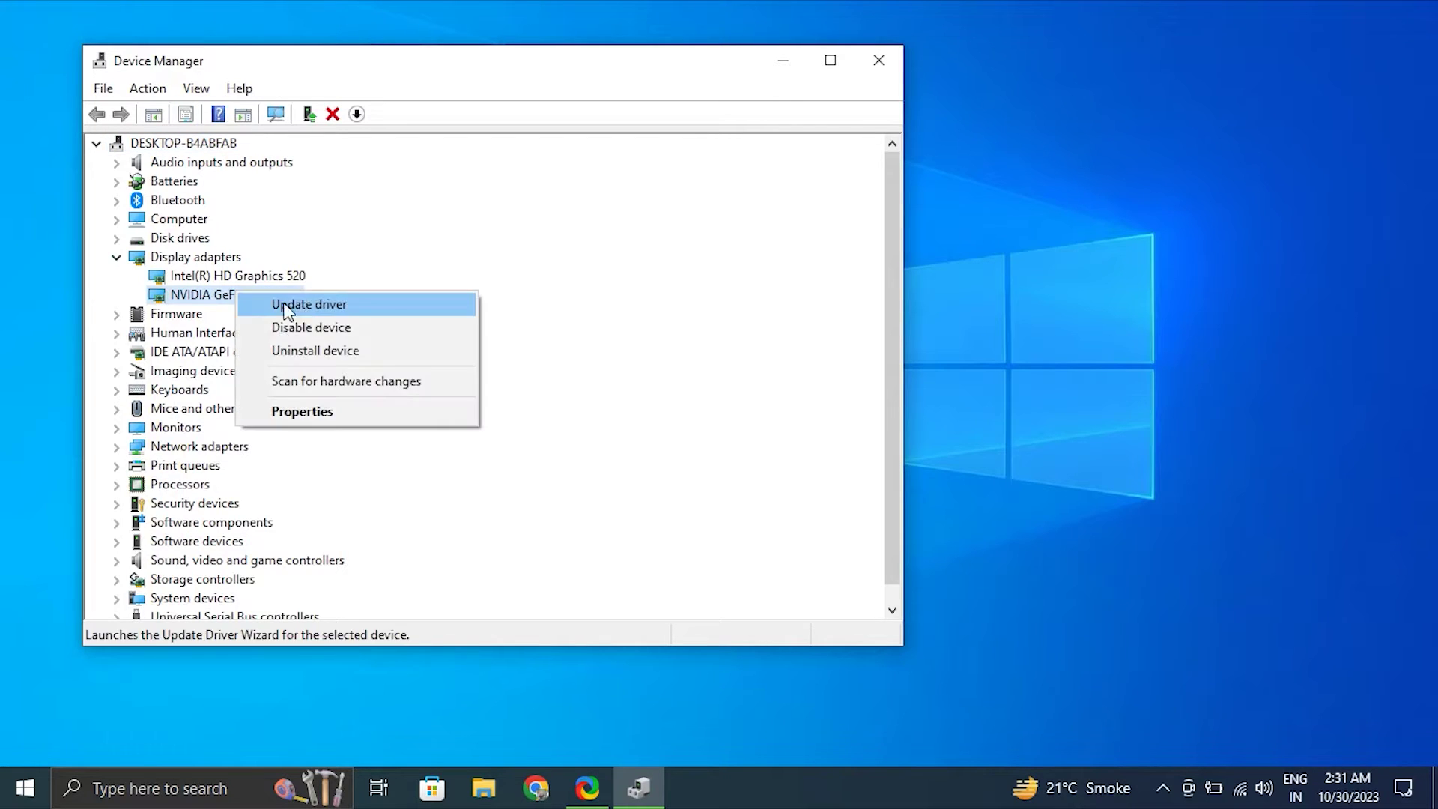
pyautogui.click(296, 360)
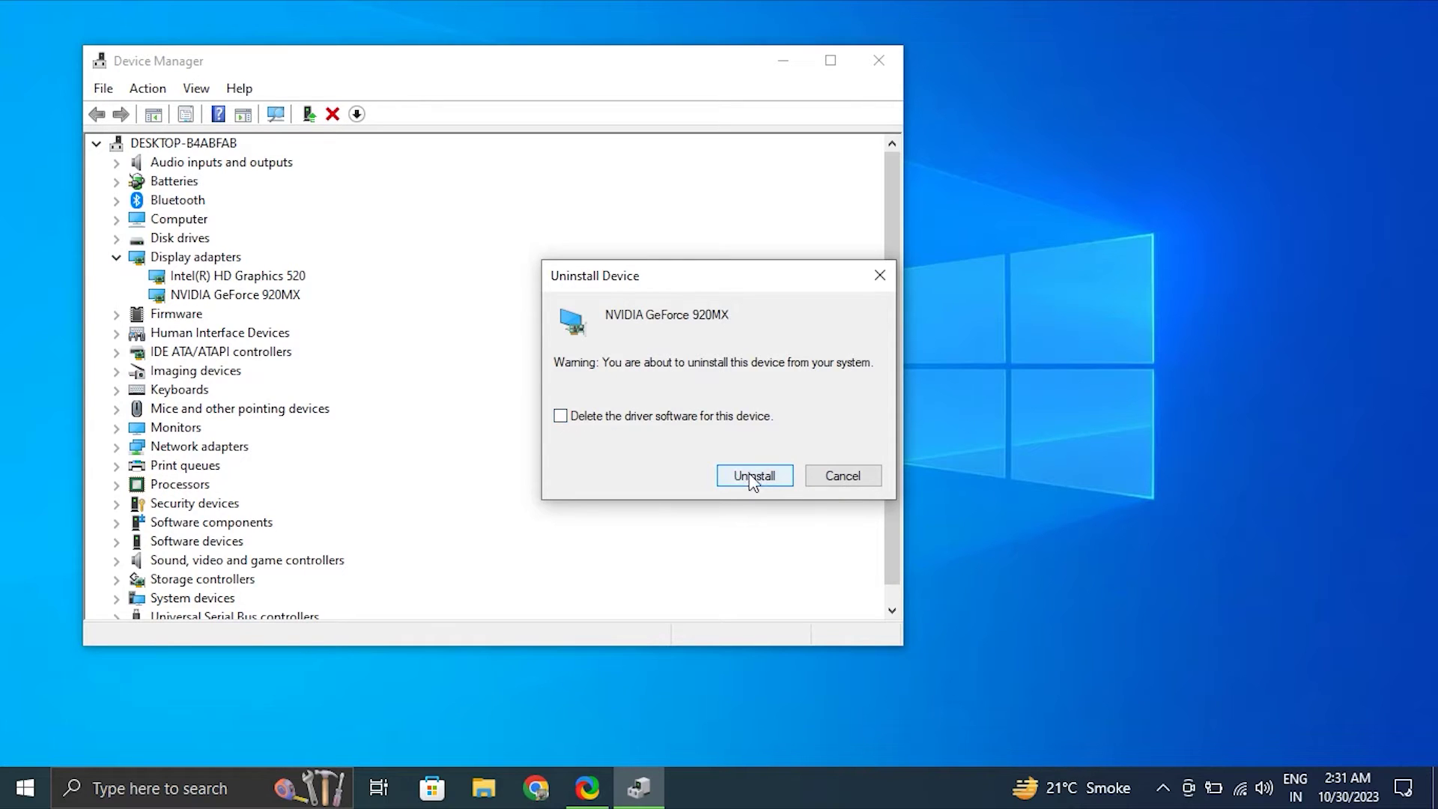
pyautogui.click(814, 483)
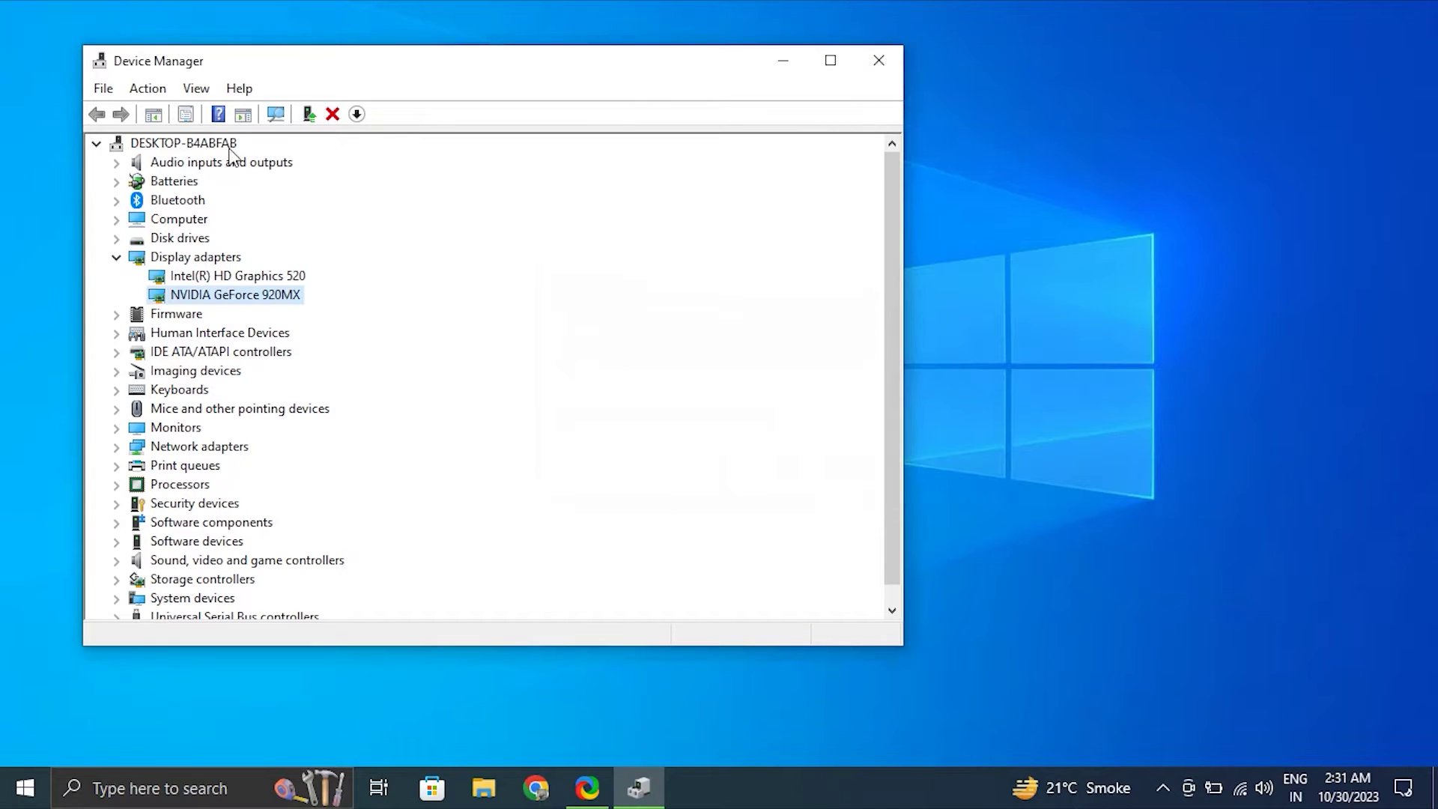
# - Run Action > Scan for hardware changes in Device Manager
pyautogui.click(148, 88)
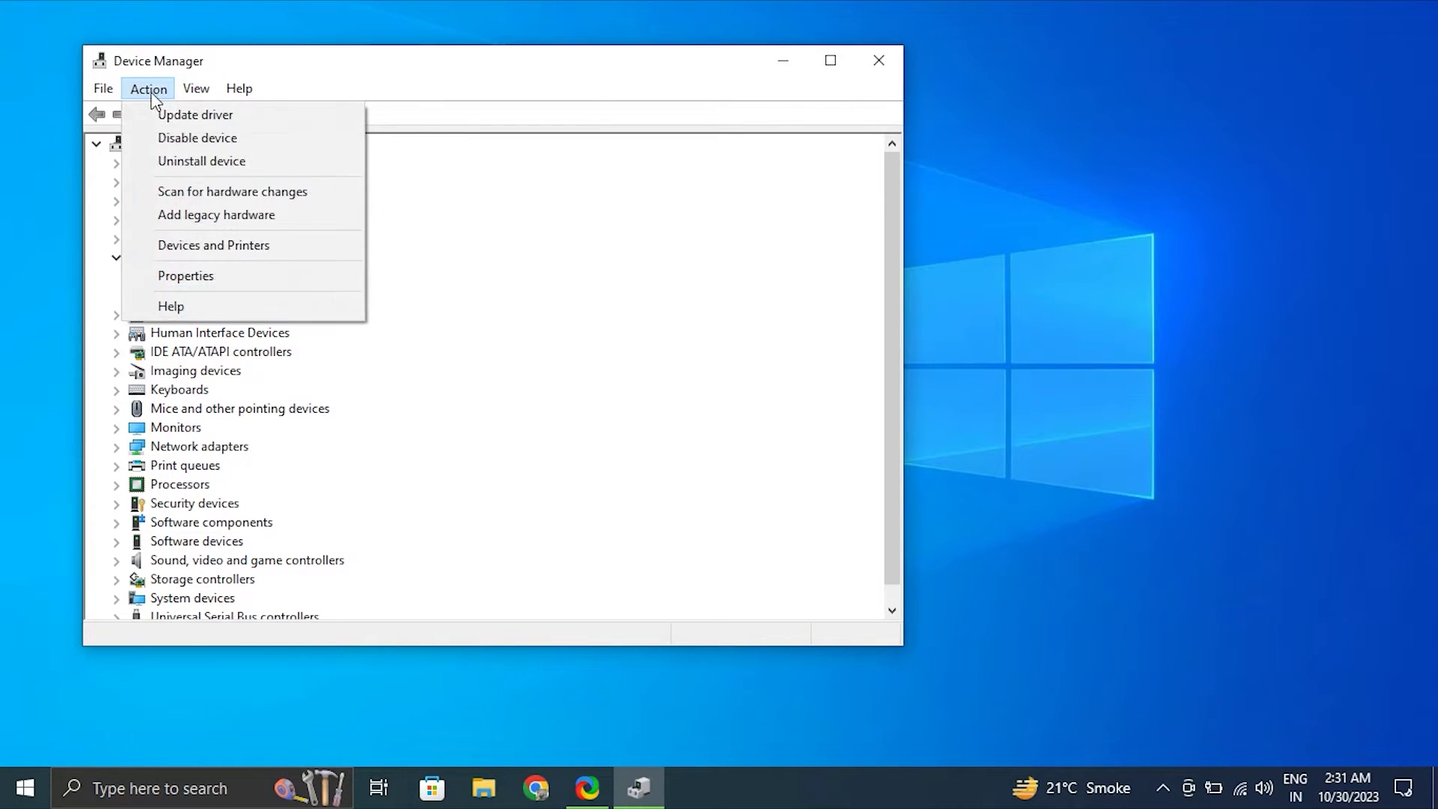
pyautogui.click(192, 195)
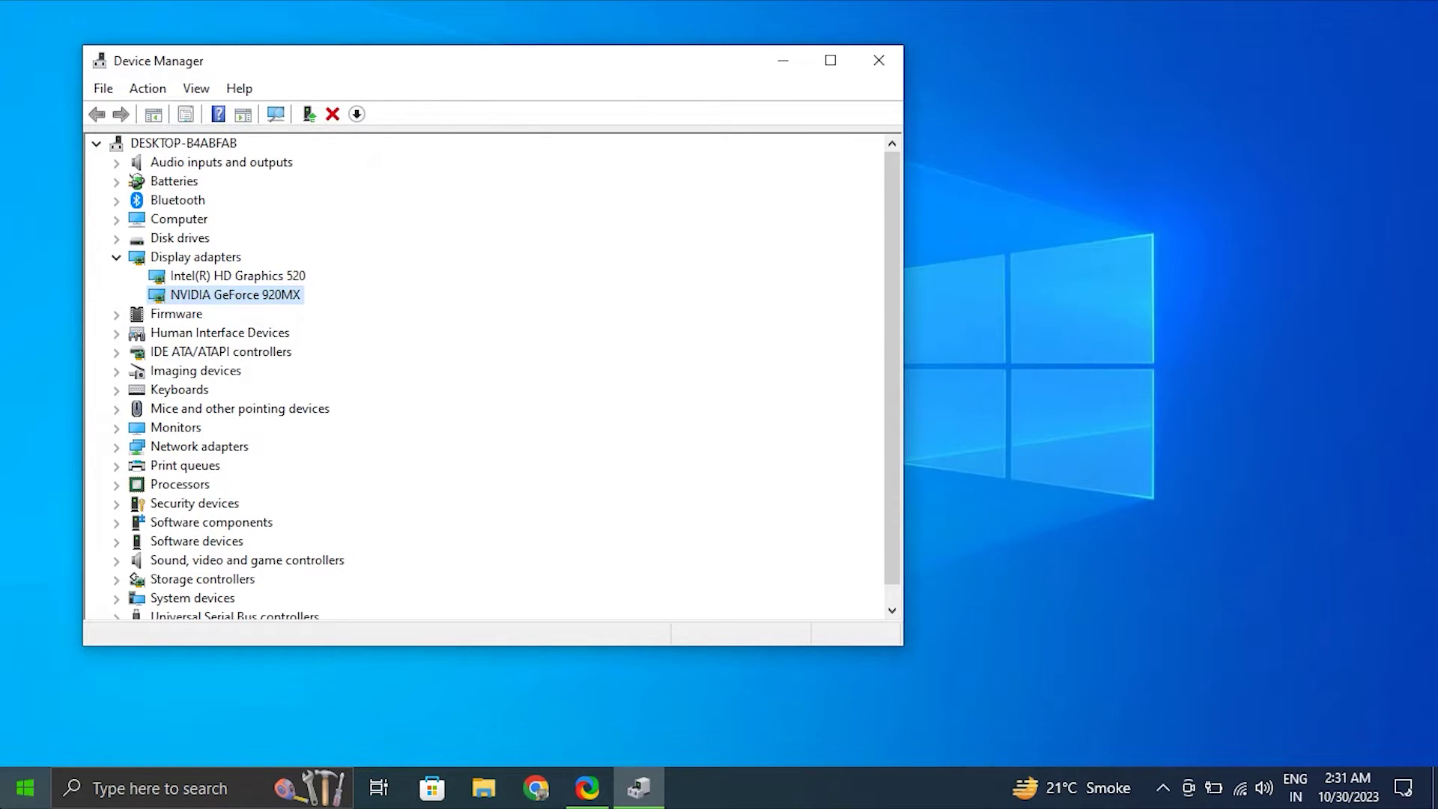
pyautogui.click(25, 788)
pyautogui.click(26, 742)
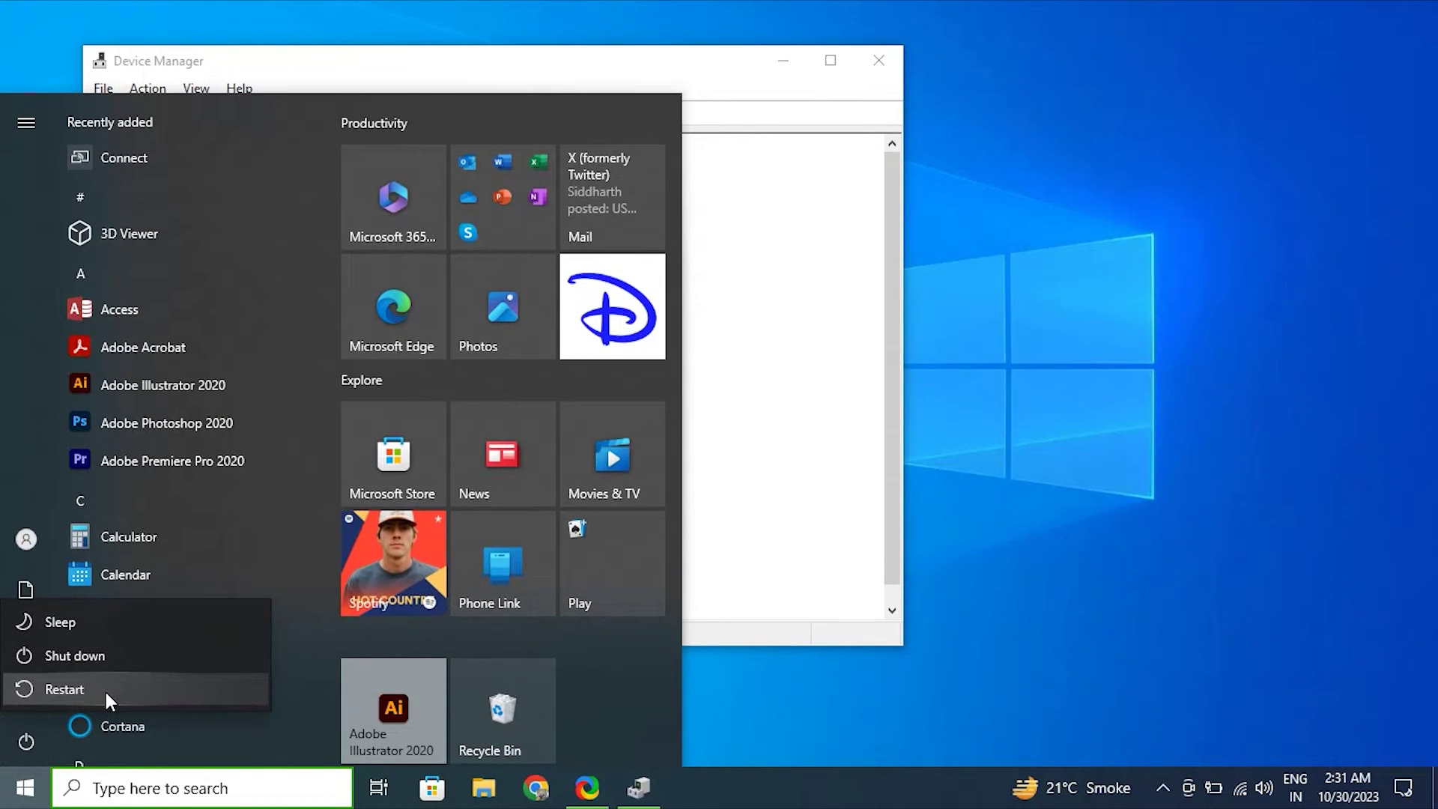
pyautogui.click(866, 411)
pyautogui.rightClick(274, 296)
pyautogui.click(297, 303)
pyautogui.click(354, 317)
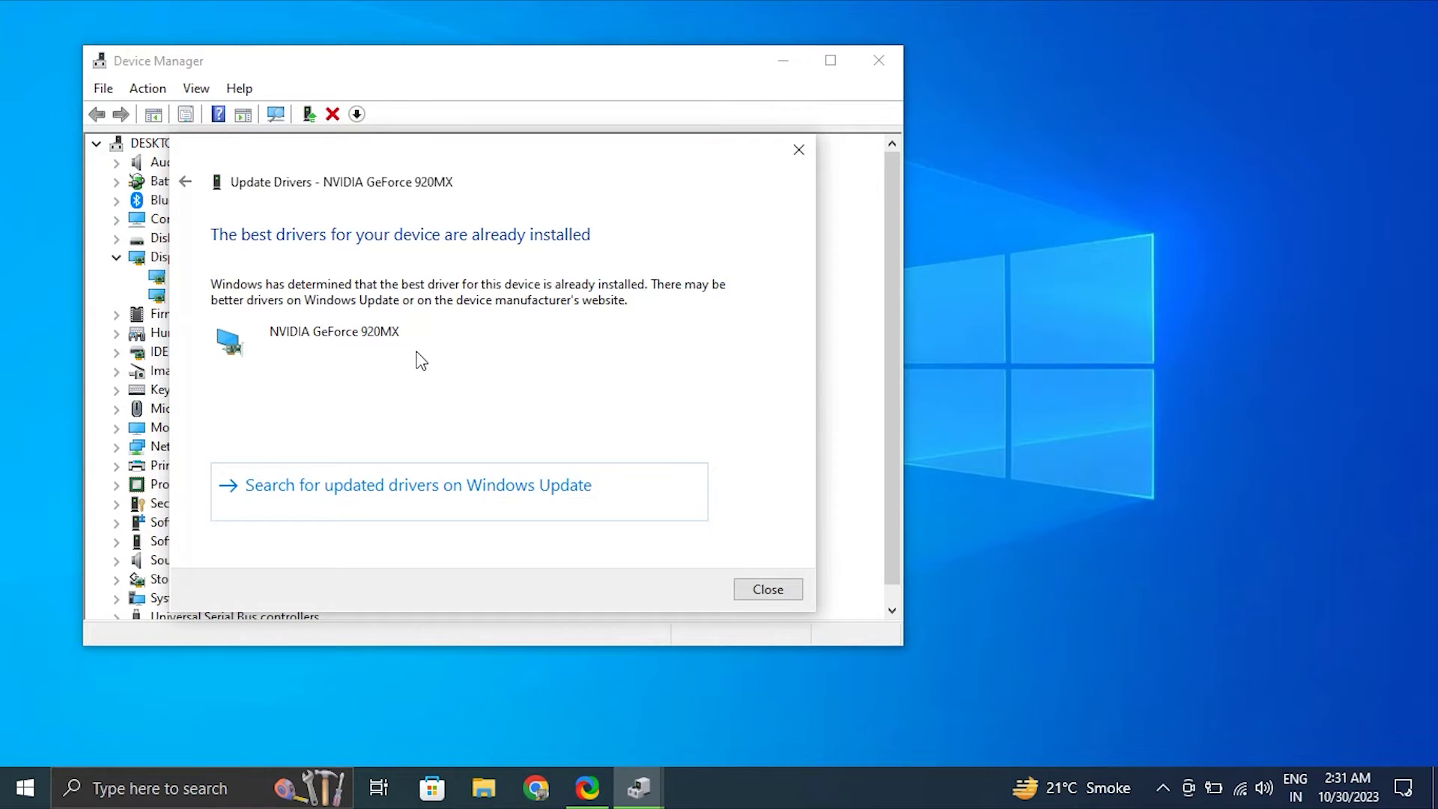
pyautogui.click(743, 592)
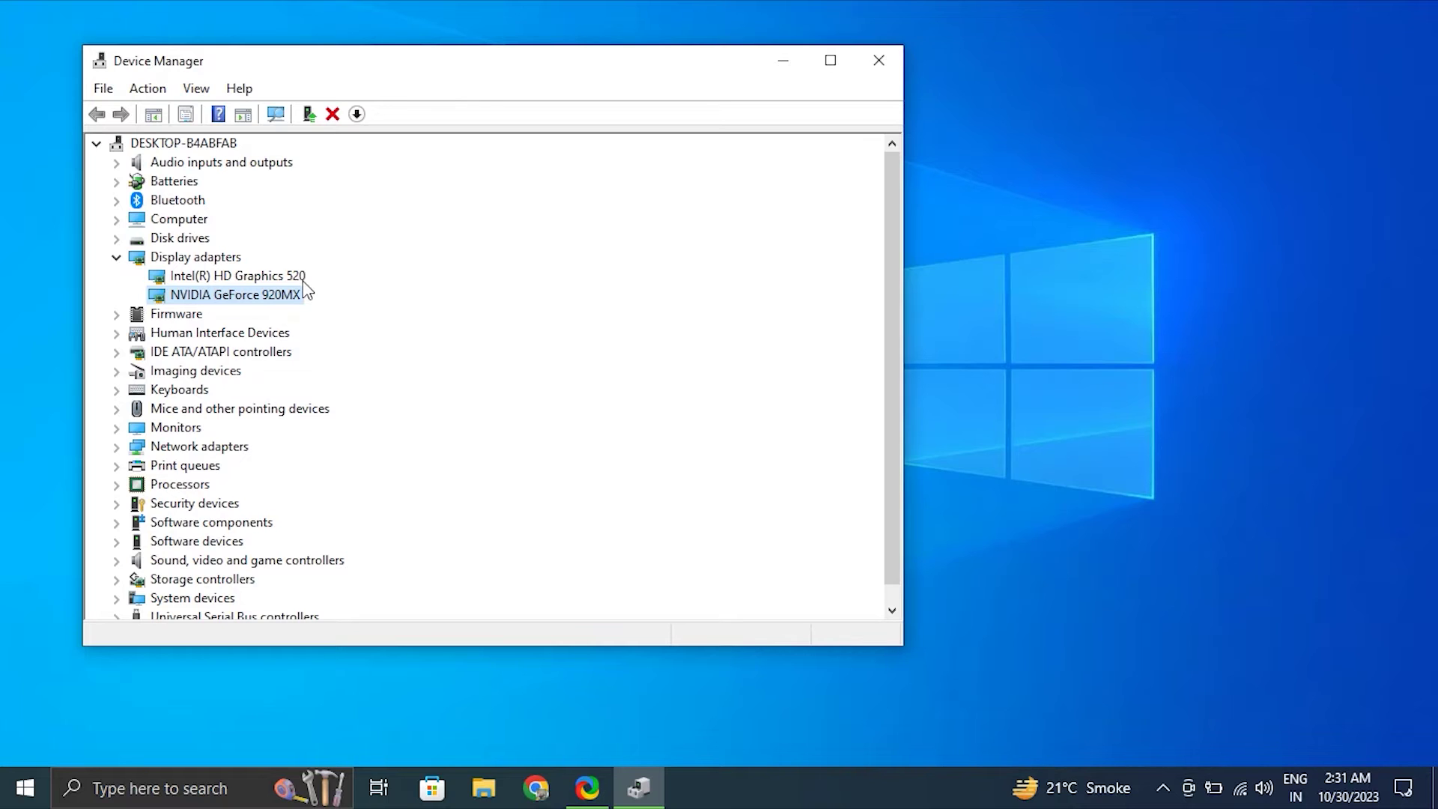
# - List the NVIDIA GeForce 920MX's compatible drivers, cancel the update, and close Device Manager
pyautogui.rightClick(268, 290)
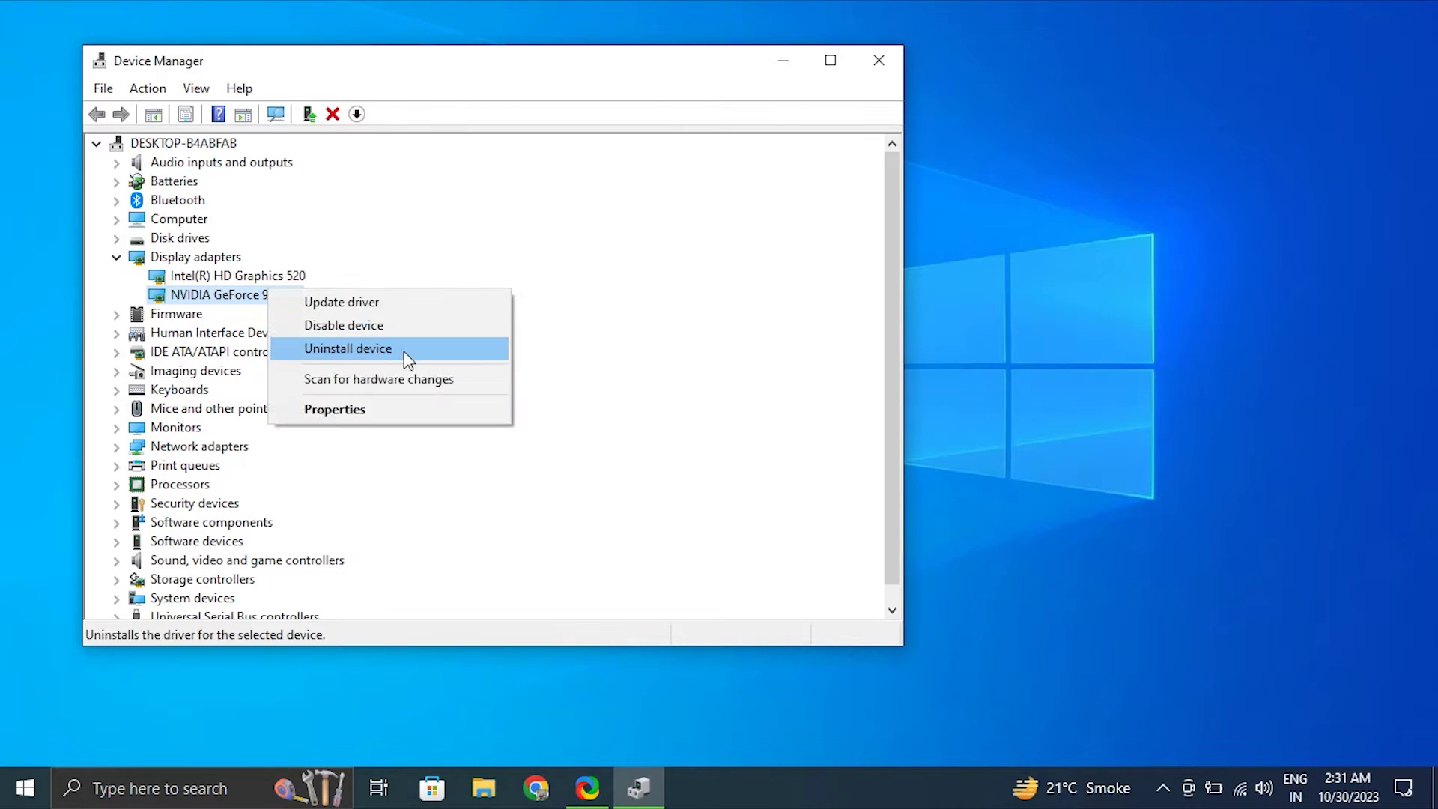
pyautogui.click(369, 302)
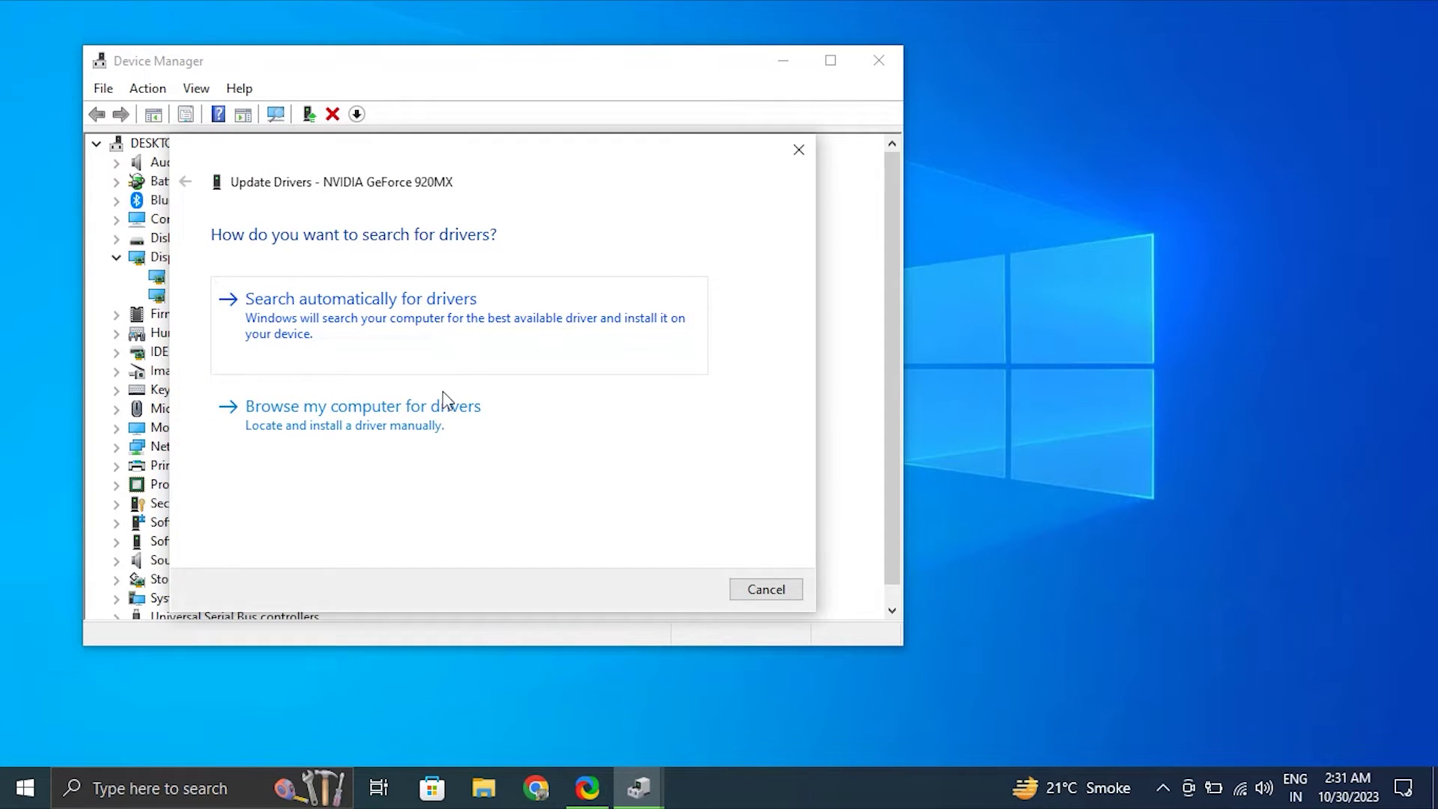
pyautogui.click(443, 403)
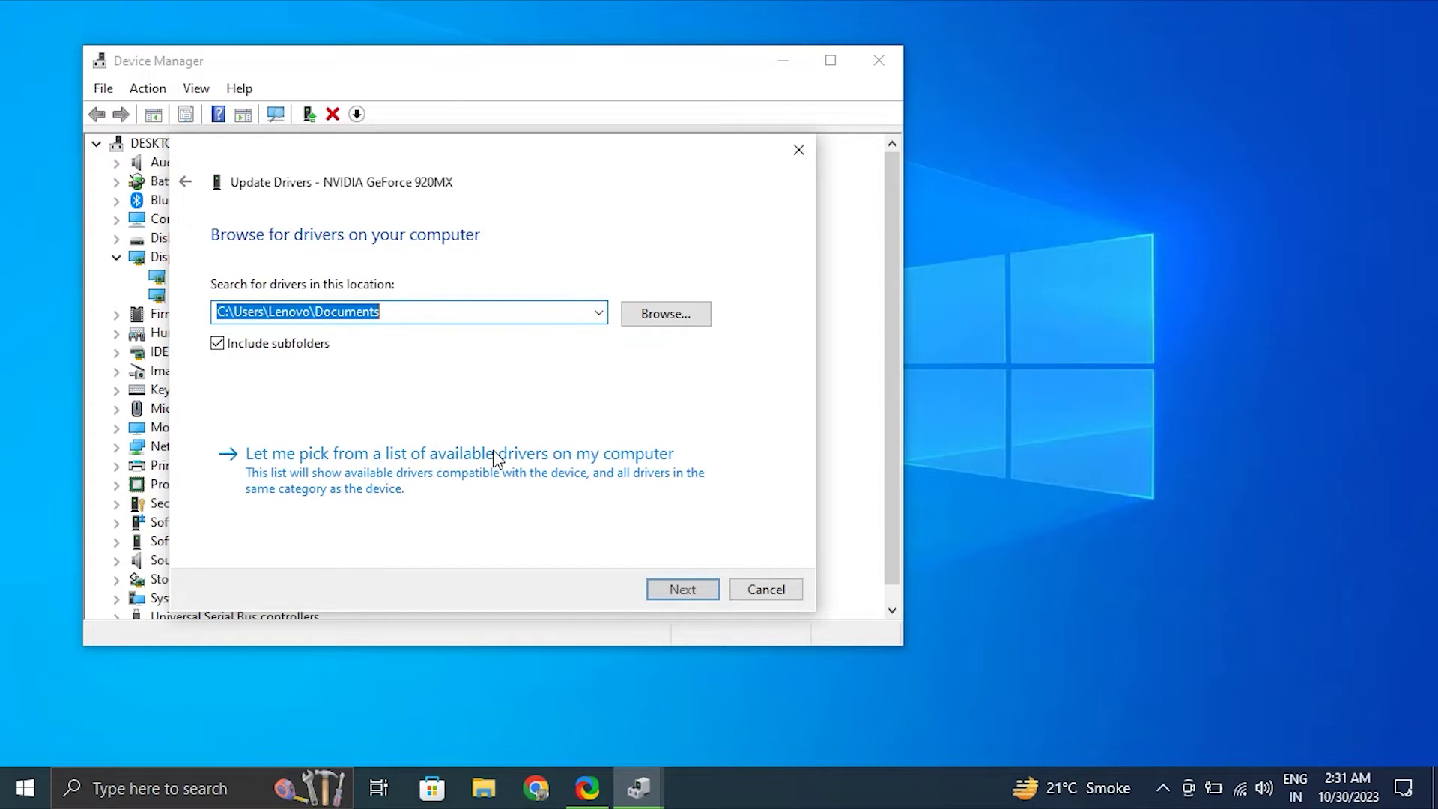
pyautogui.click(451, 499)
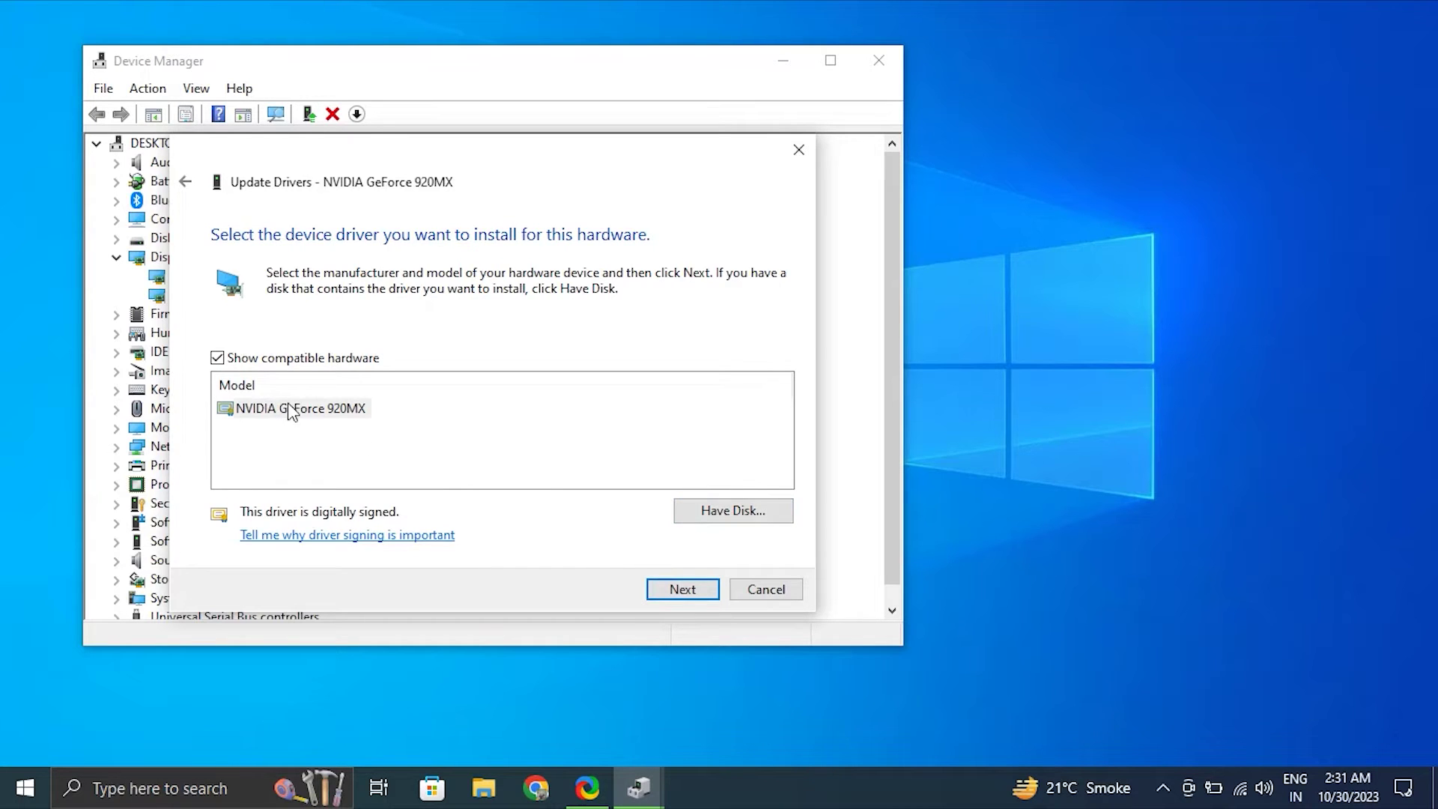
pyautogui.click(776, 587)
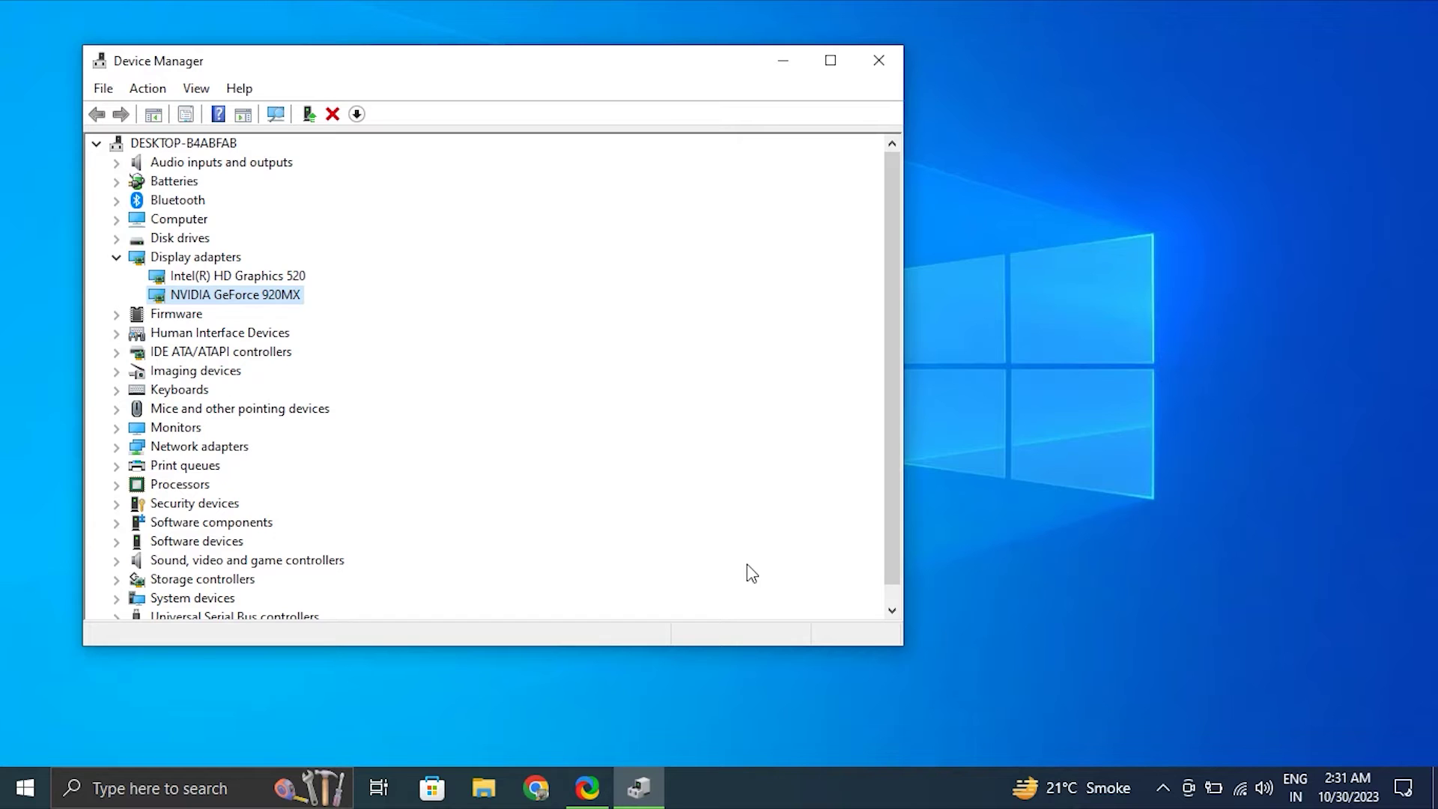
pyautogui.click(895, 73)
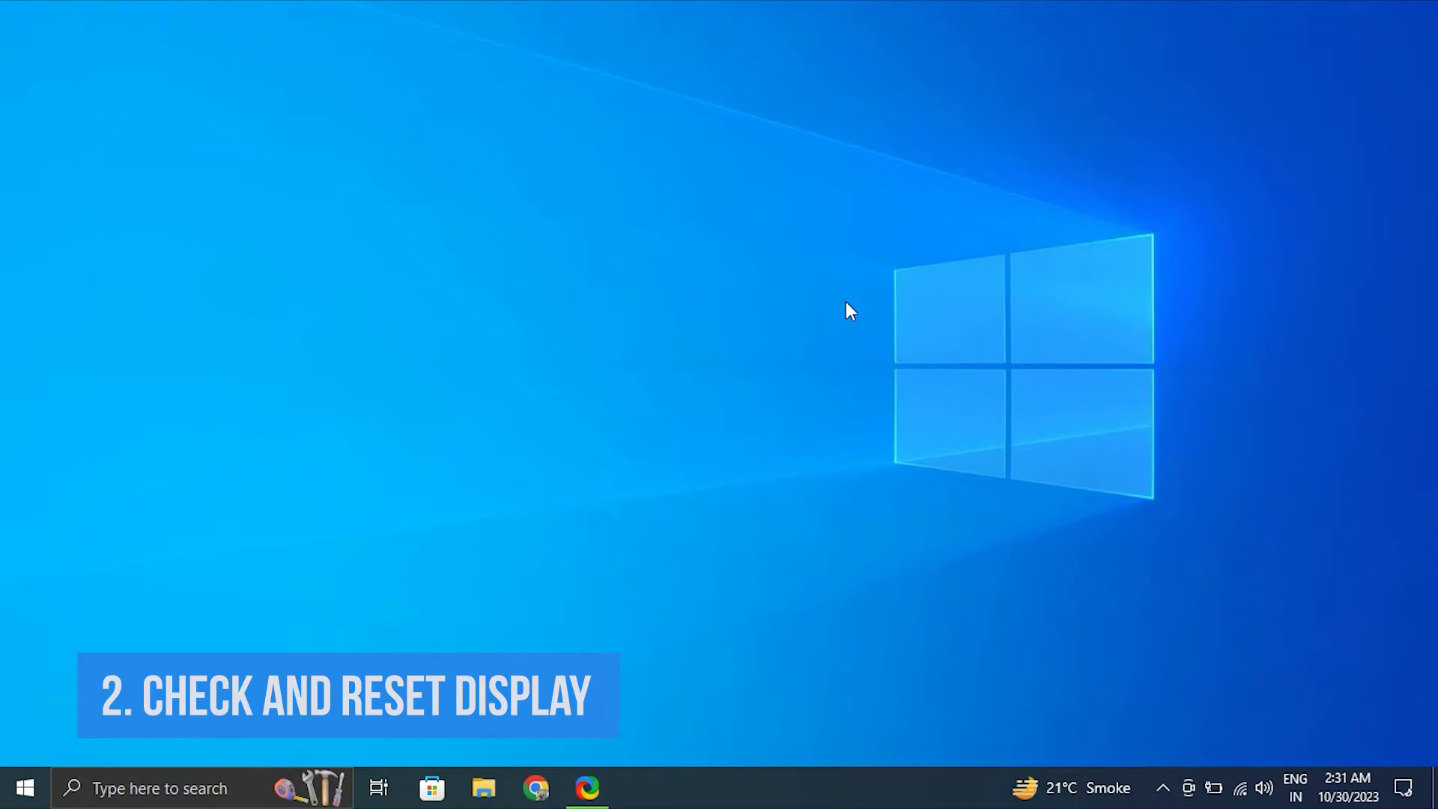
pyautogui.press('super+i')
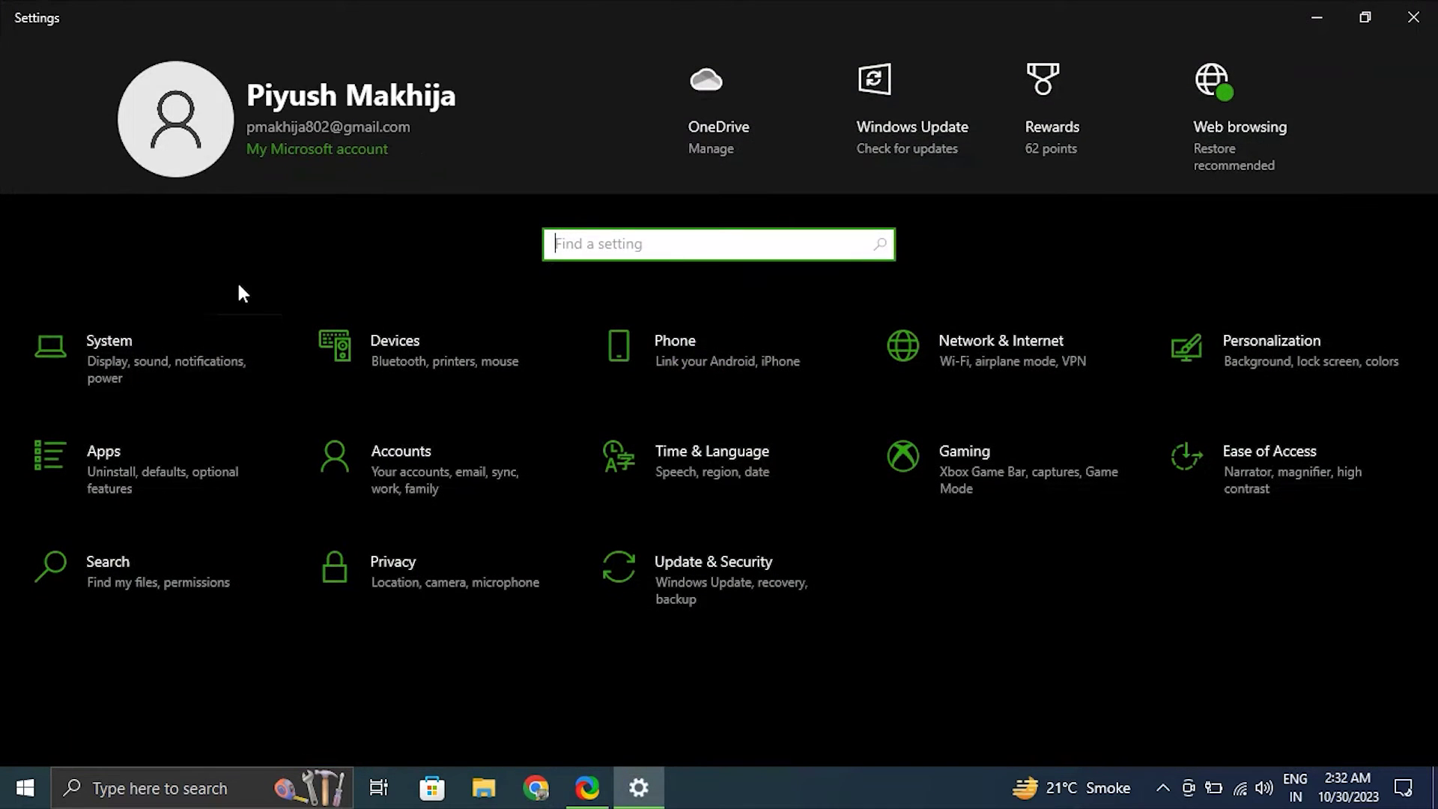
# - From Display 1 adapter properties, open Color Management's Advanced tab and launch Calibrate display
pyautogui.click(196, 322)
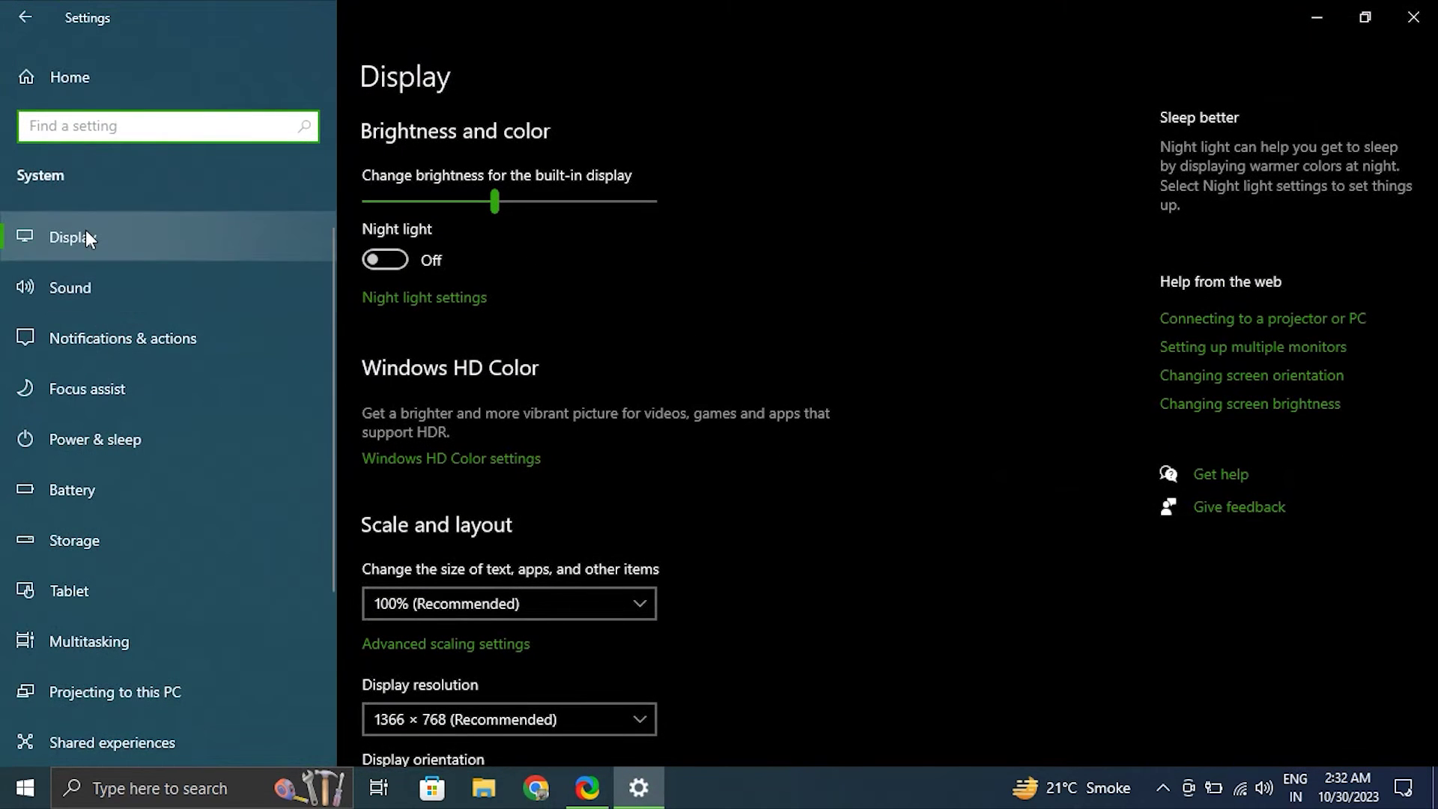
pyautogui.scroll(-3, 839, 576)
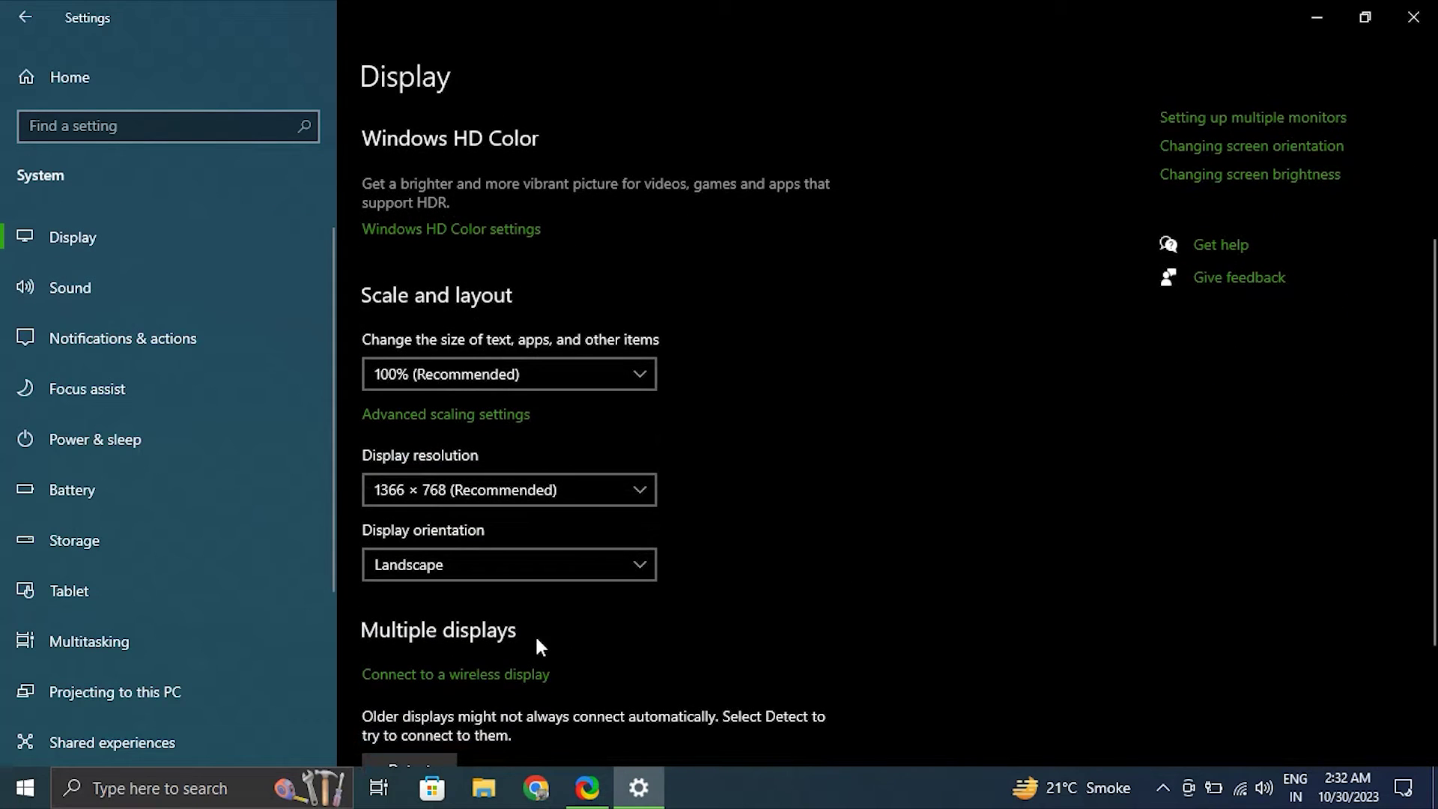
pyautogui.scroll(-3, 536, 639)
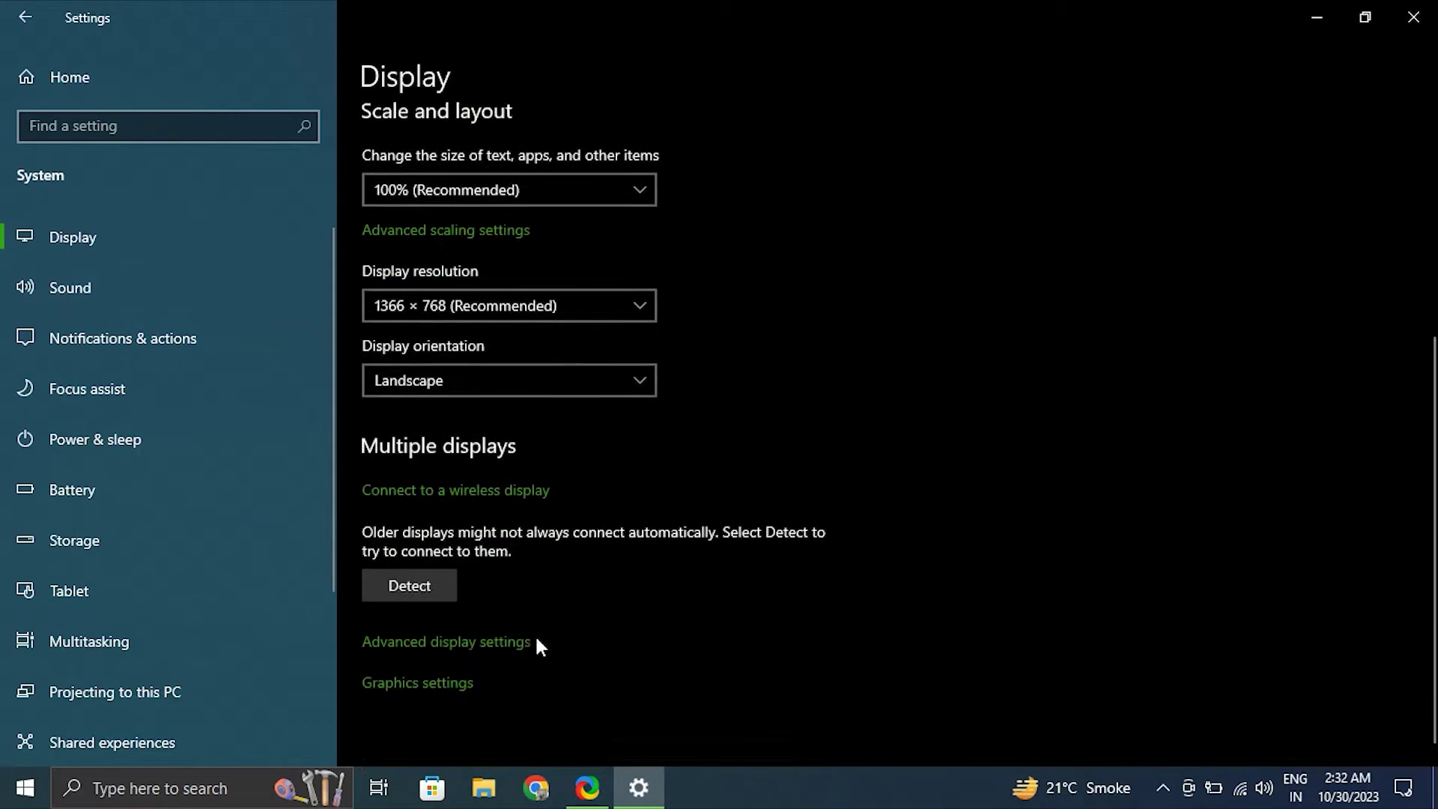
pyautogui.click(474, 631)
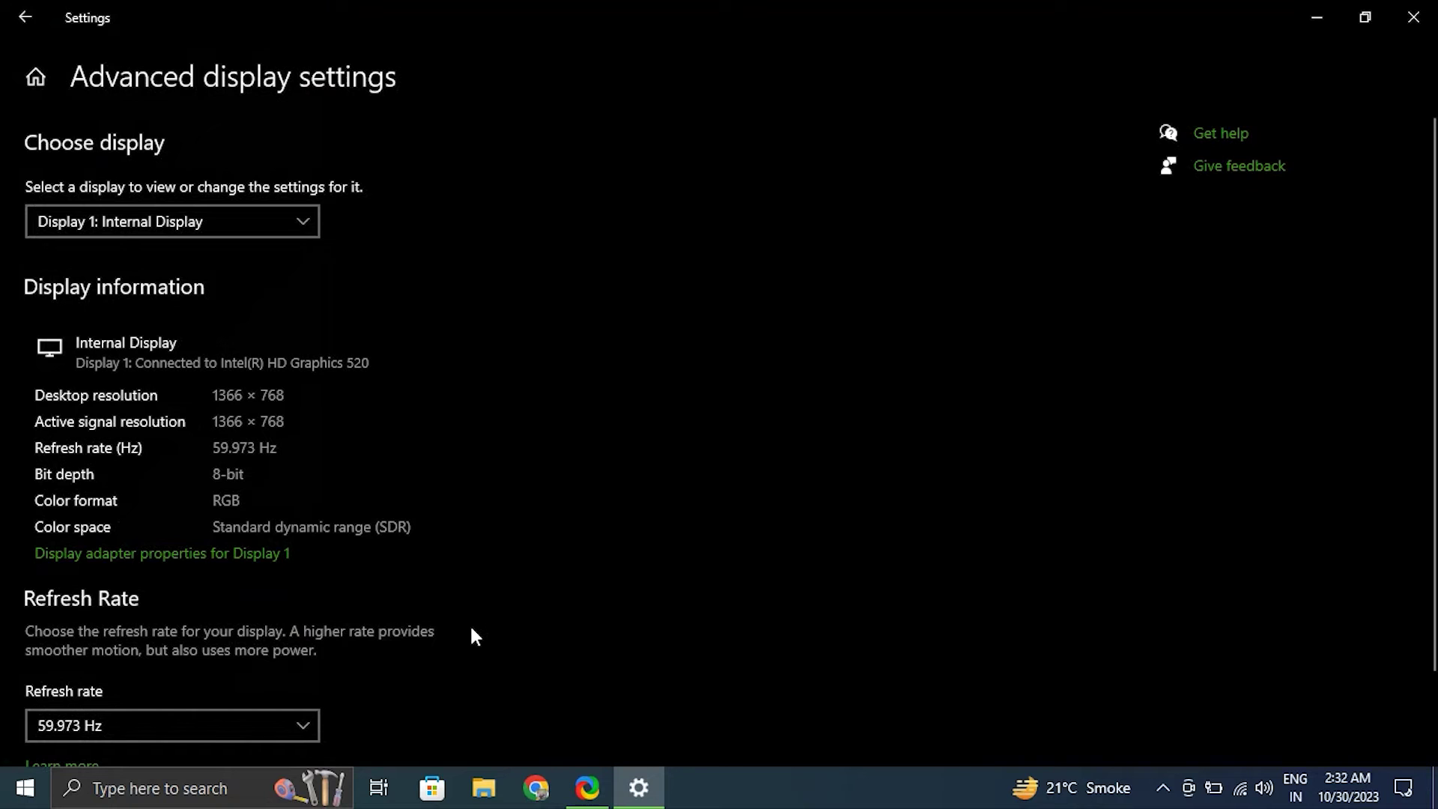
pyautogui.click(240, 554)
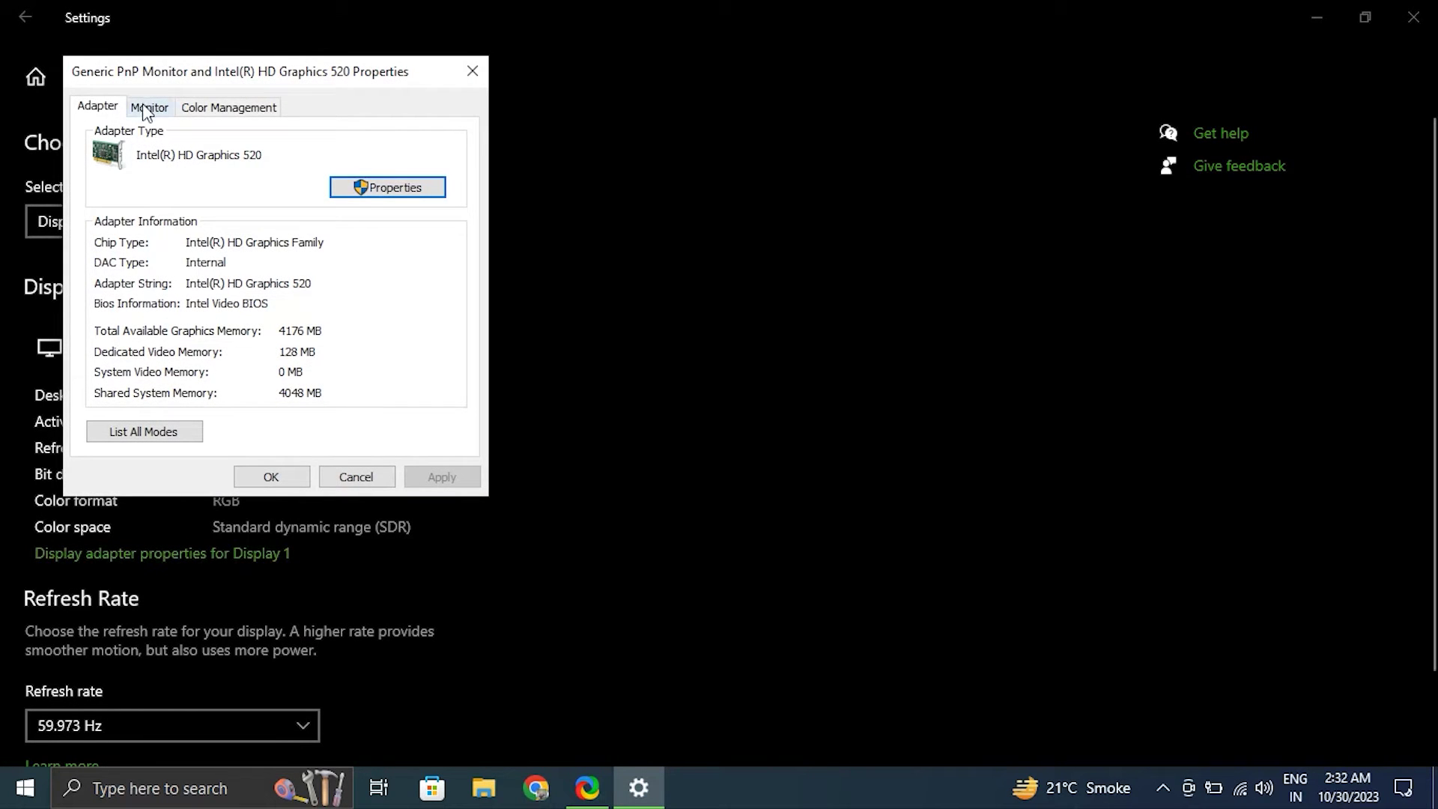
pyautogui.click(228, 110)
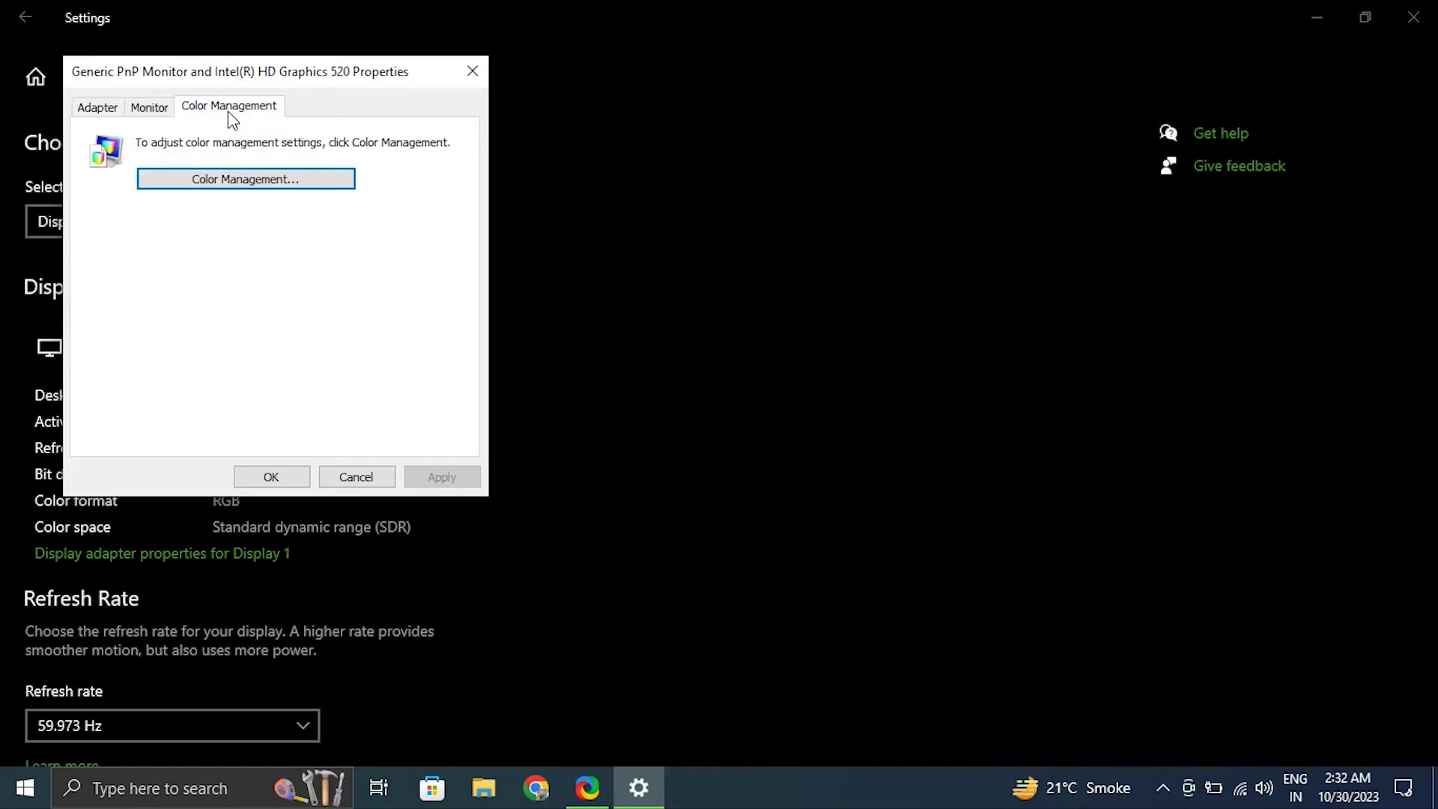
pyautogui.click(225, 184)
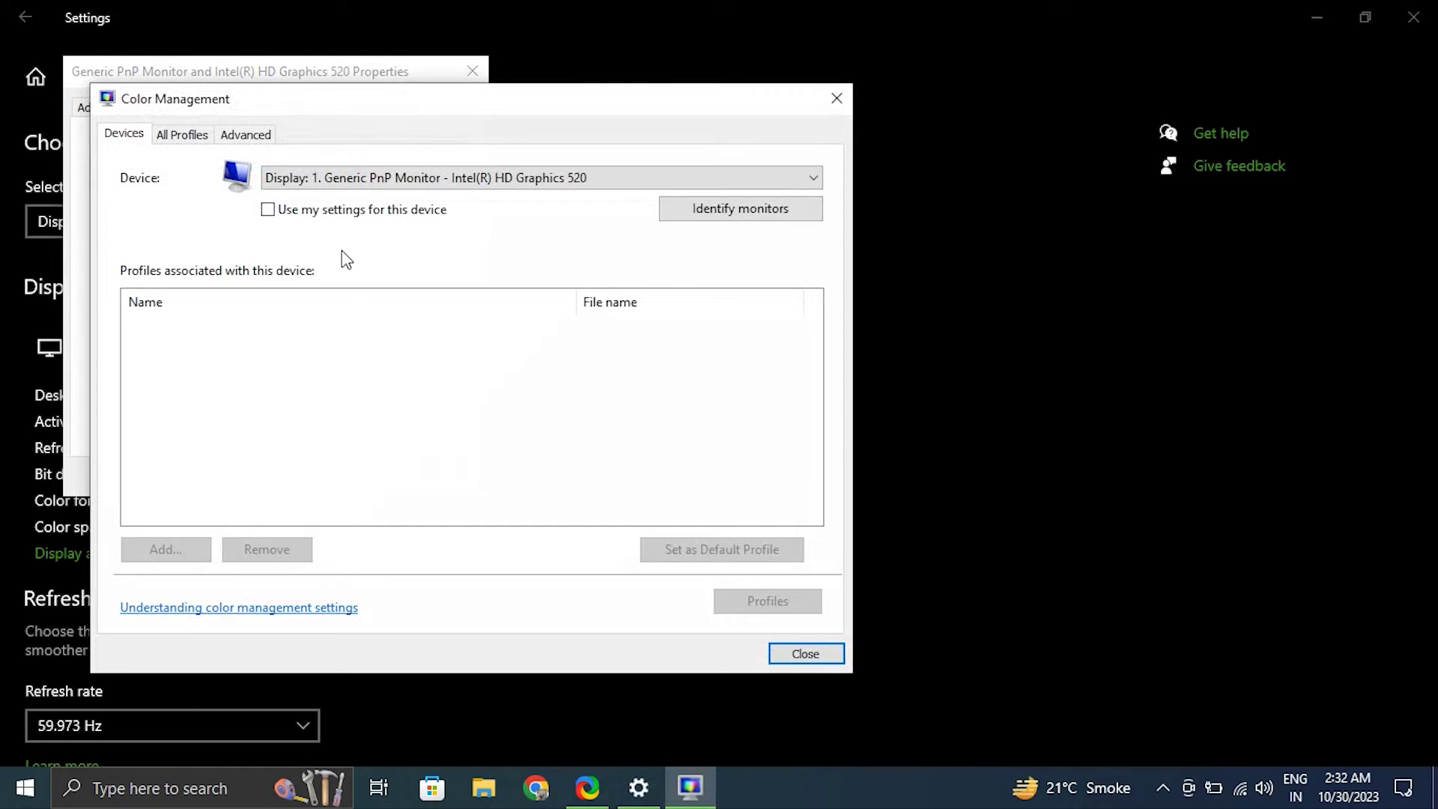
pyautogui.click(229, 142)
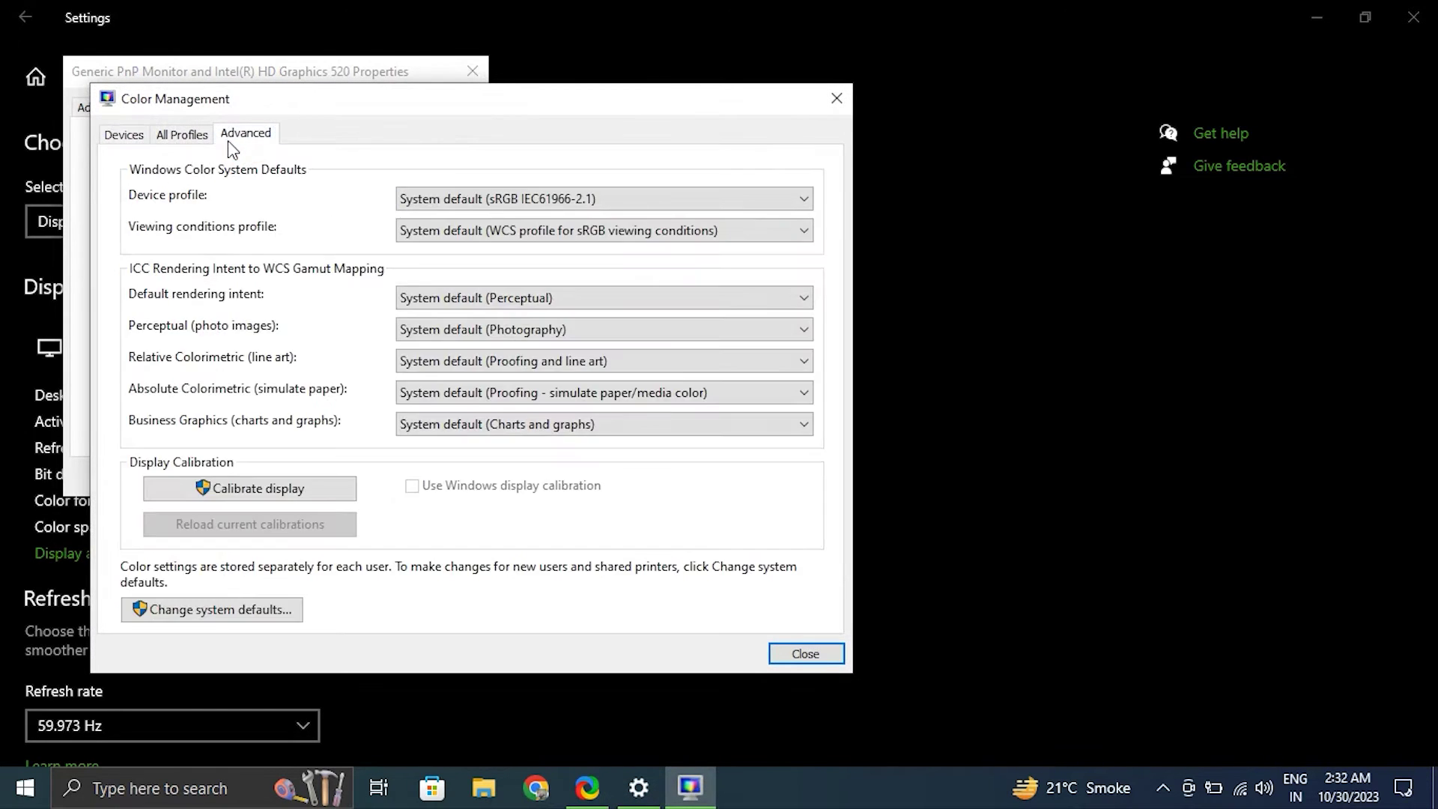
pyautogui.click(292, 495)
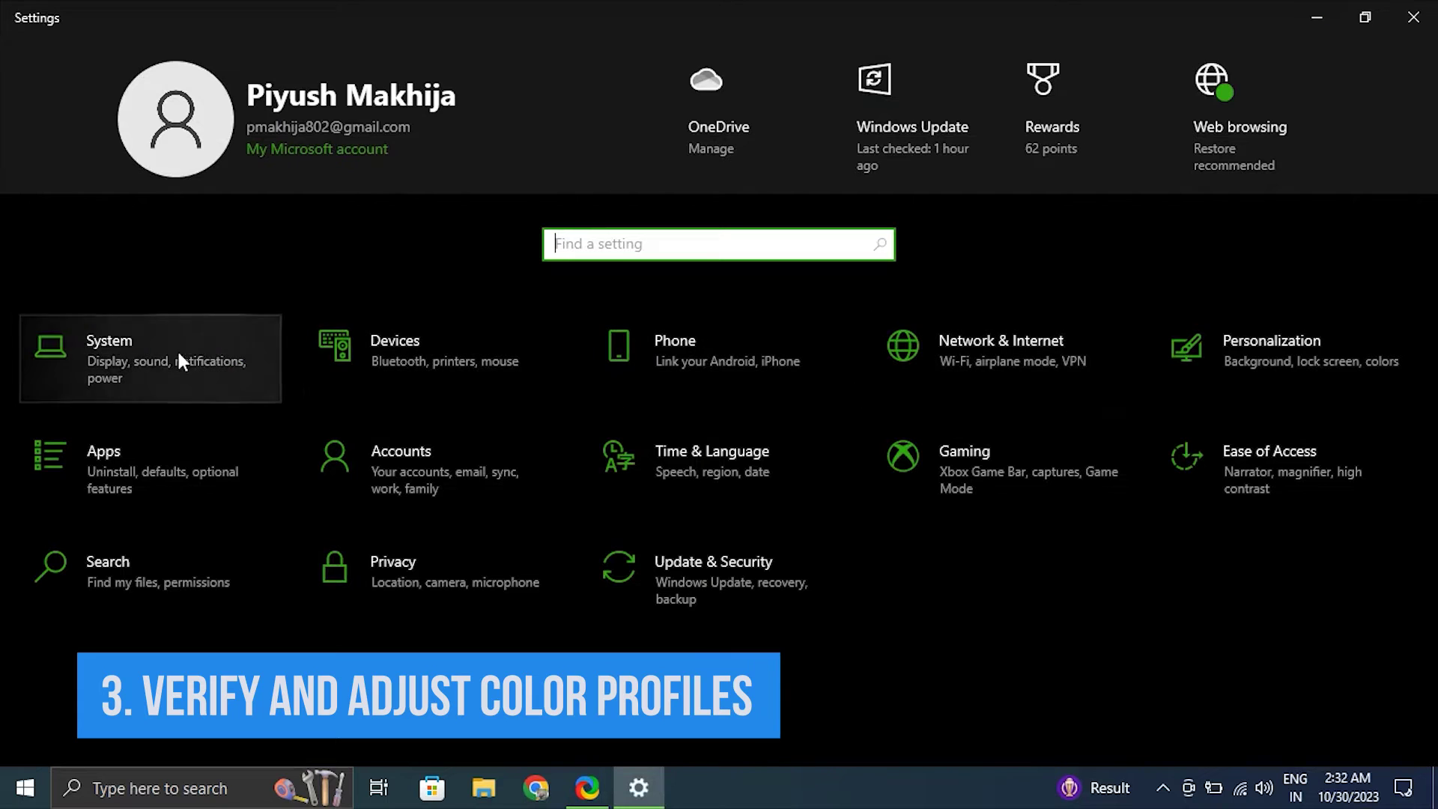
# - Inspect Display 1's Color Management profiles, finding none associated, then close the window
pyautogui.click(111, 352)
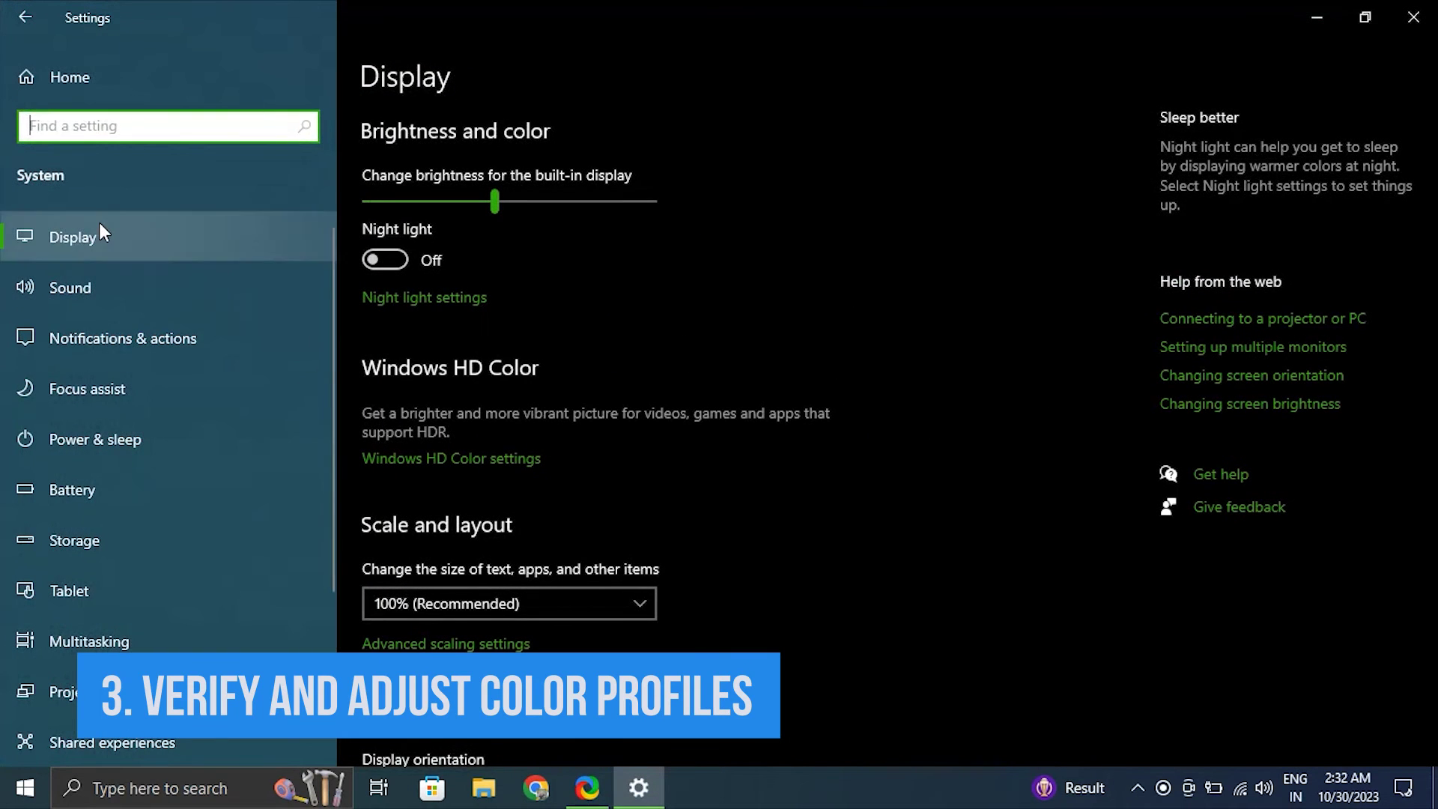
pyautogui.scroll(-5, 645, 523)
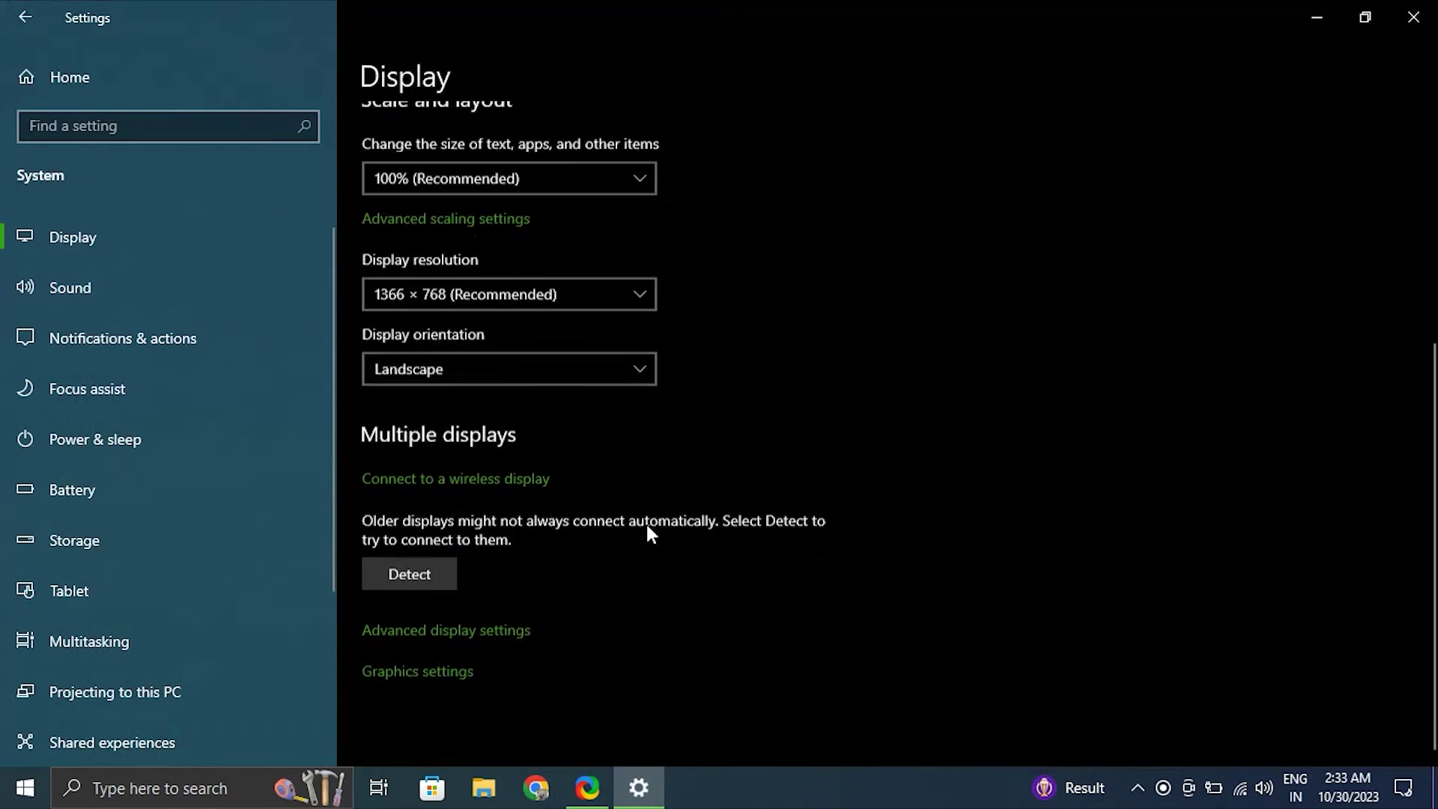
pyautogui.click(459, 631)
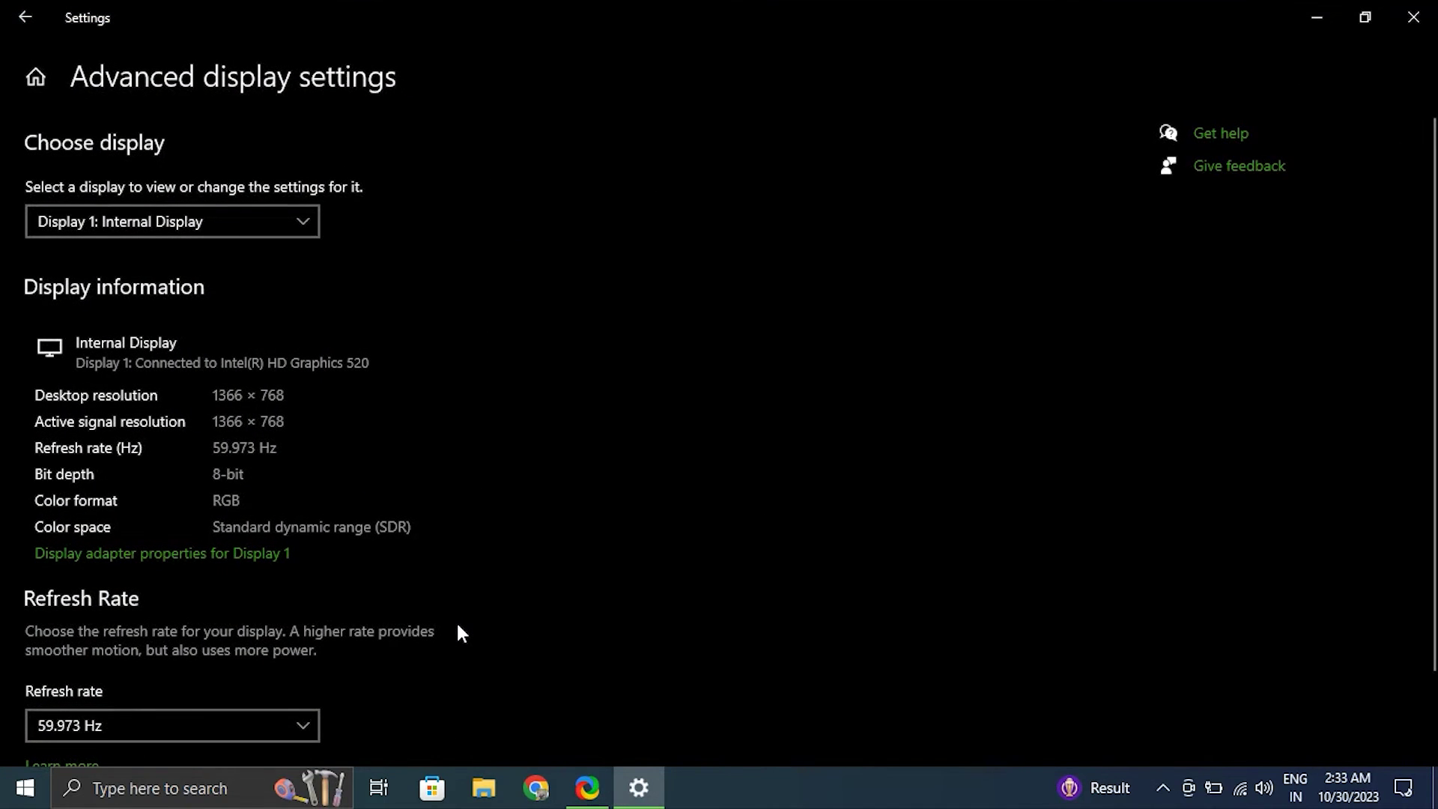
pyautogui.click(238, 555)
pyautogui.click(311, 189)
pyautogui.click(353, 264)
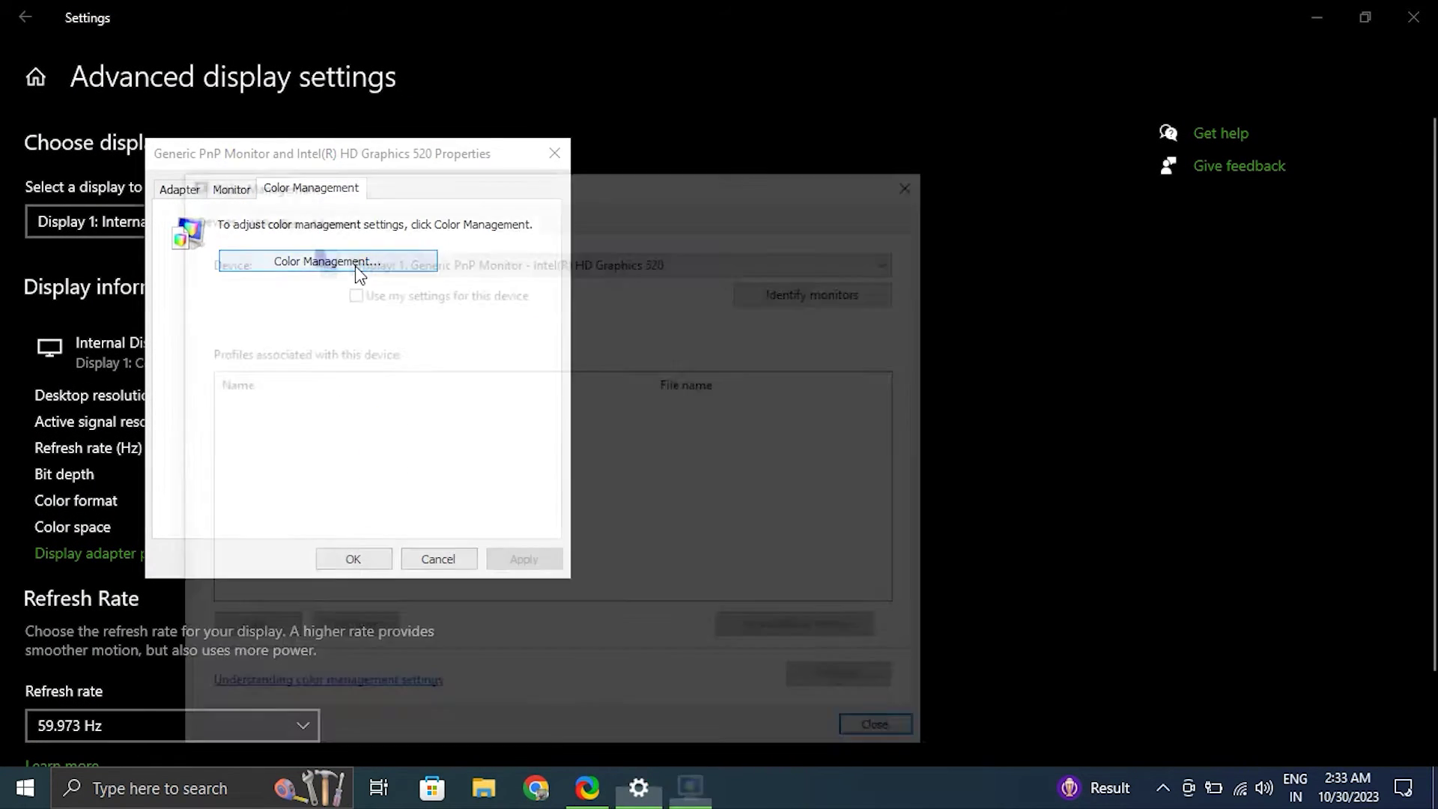
pyautogui.moveTo(567, 194); pyautogui.dragTo(606, 122)
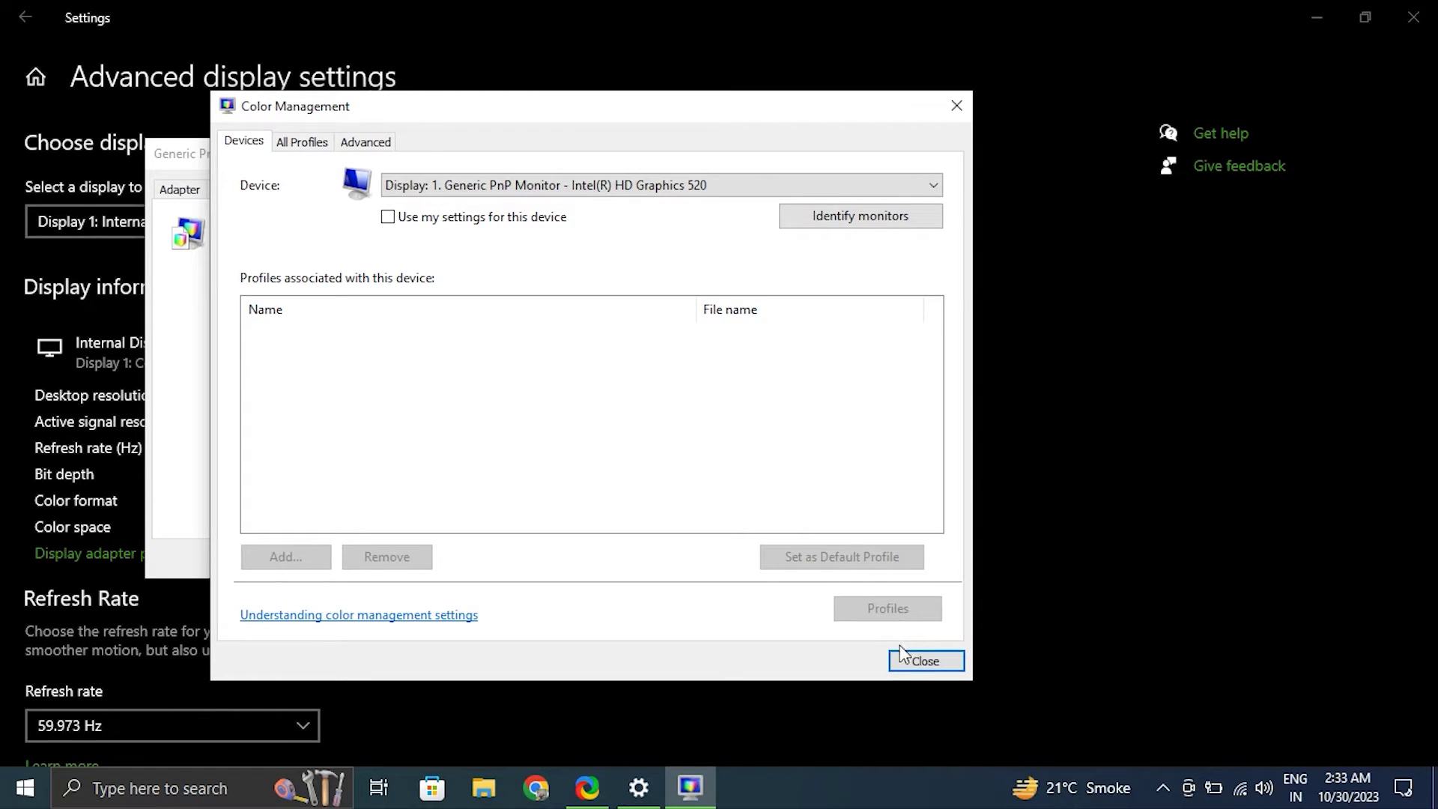
pyautogui.click(926, 661)
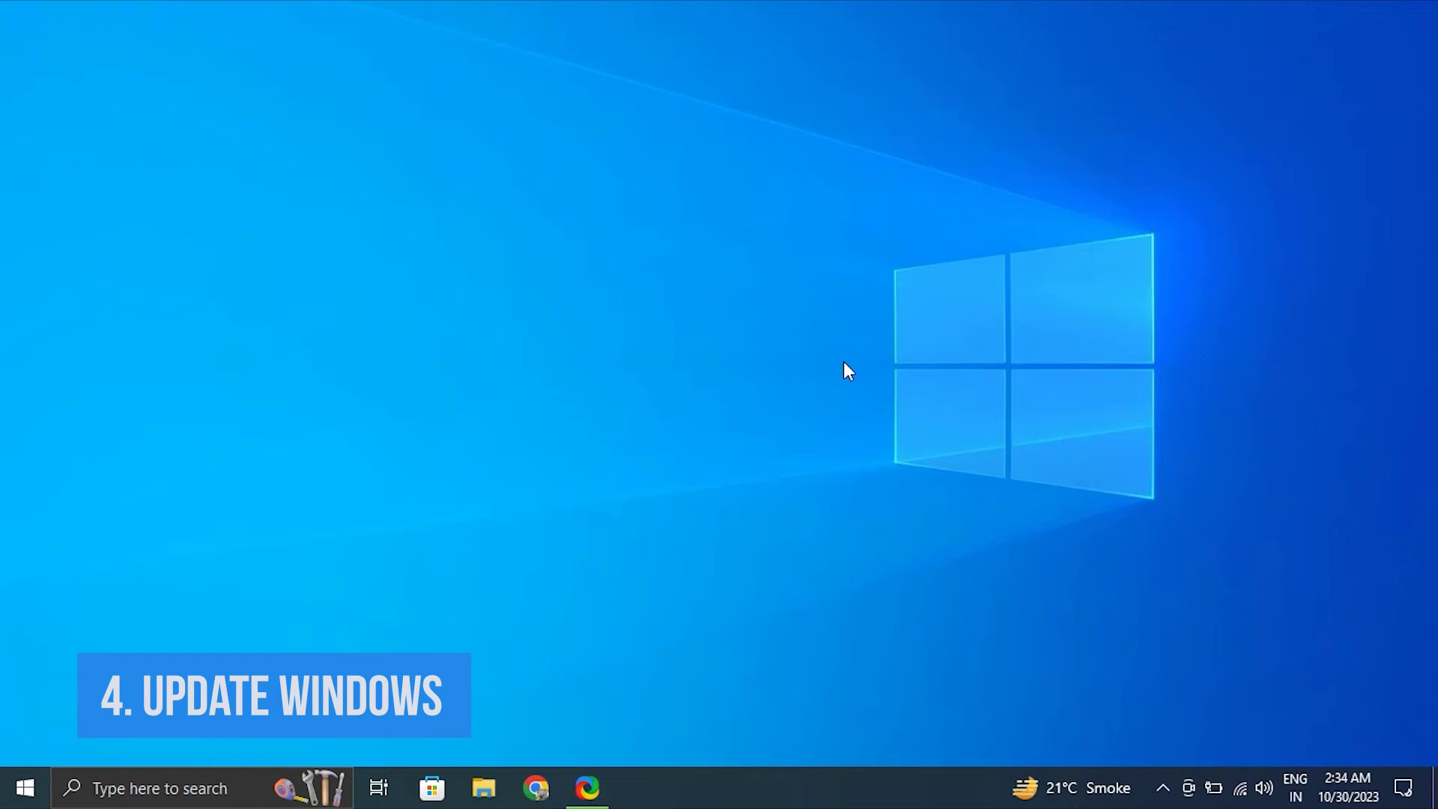
# - Run Check for updates under Update & Security, then close Settings
pyautogui.press('super+i')
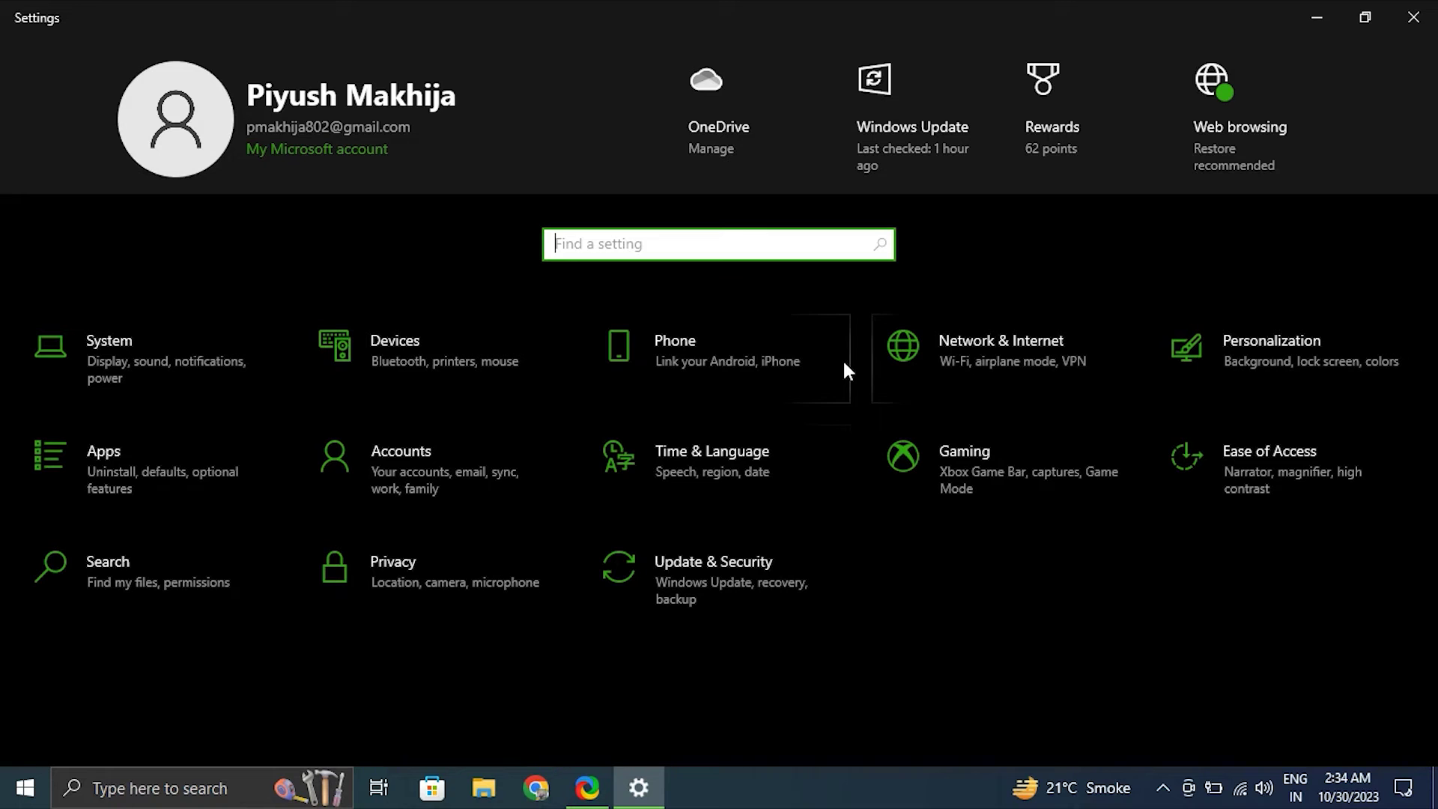
pyautogui.click(783, 554)
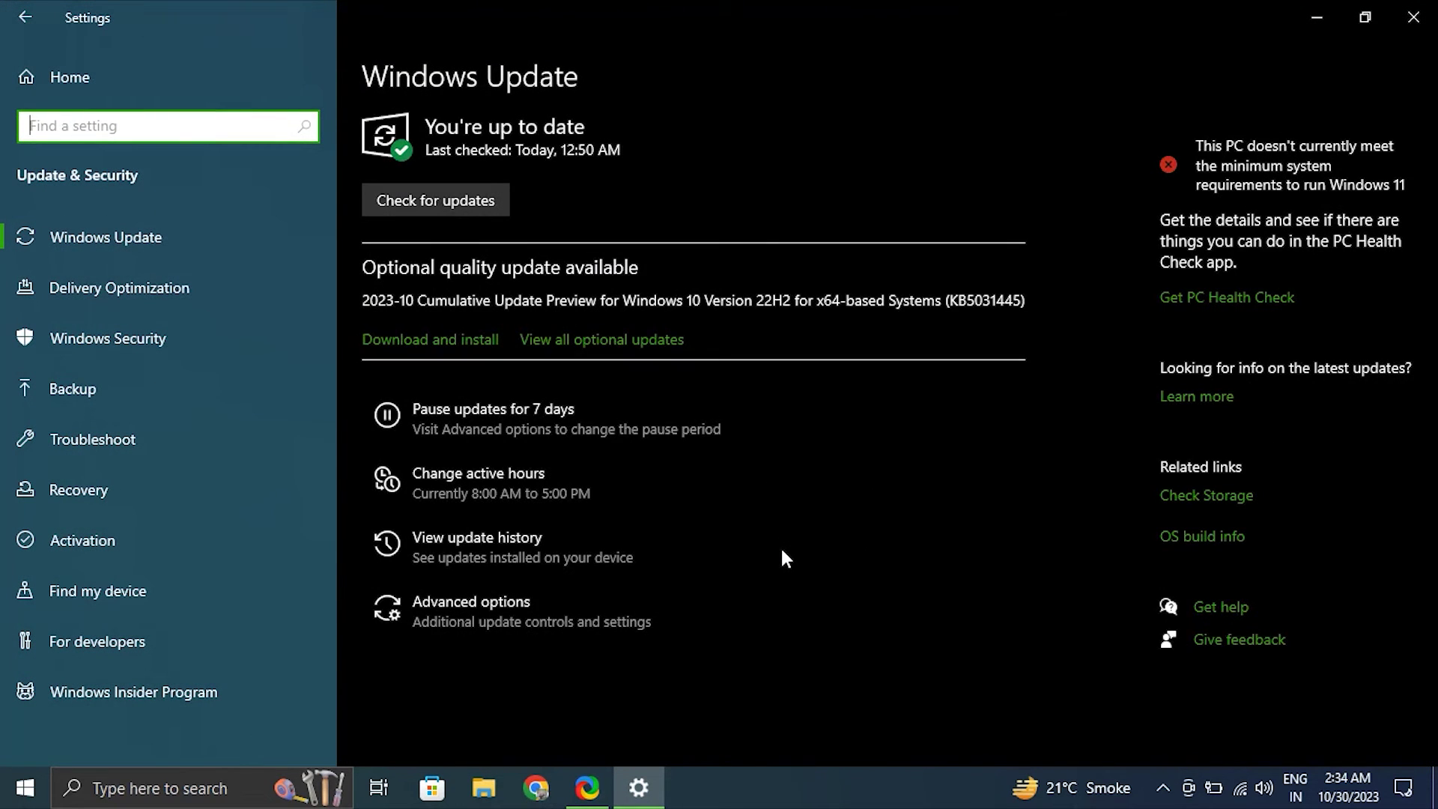
pyautogui.click(485, 203)
pyautogui.click(485, 202)
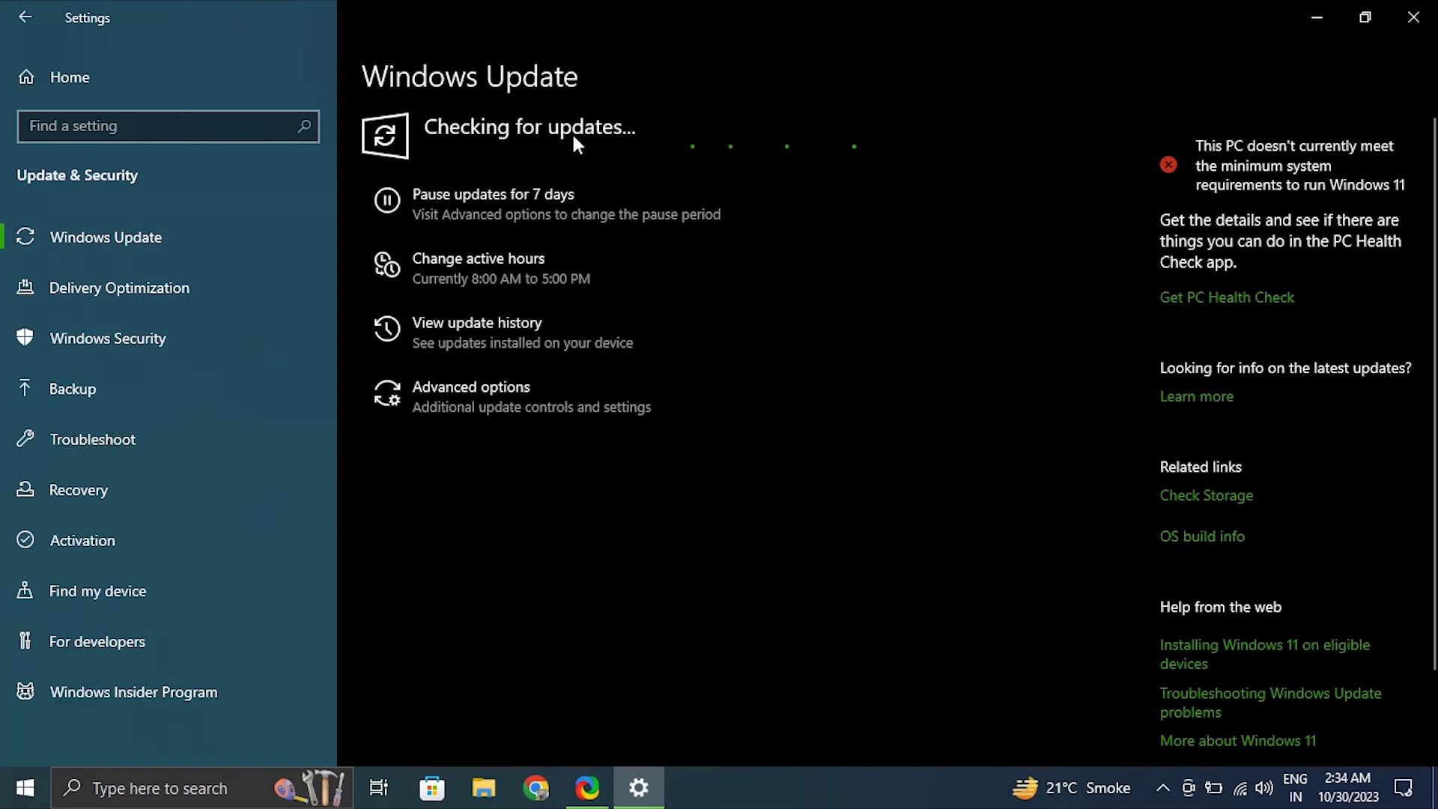
pyautogui.click(1414, 16)
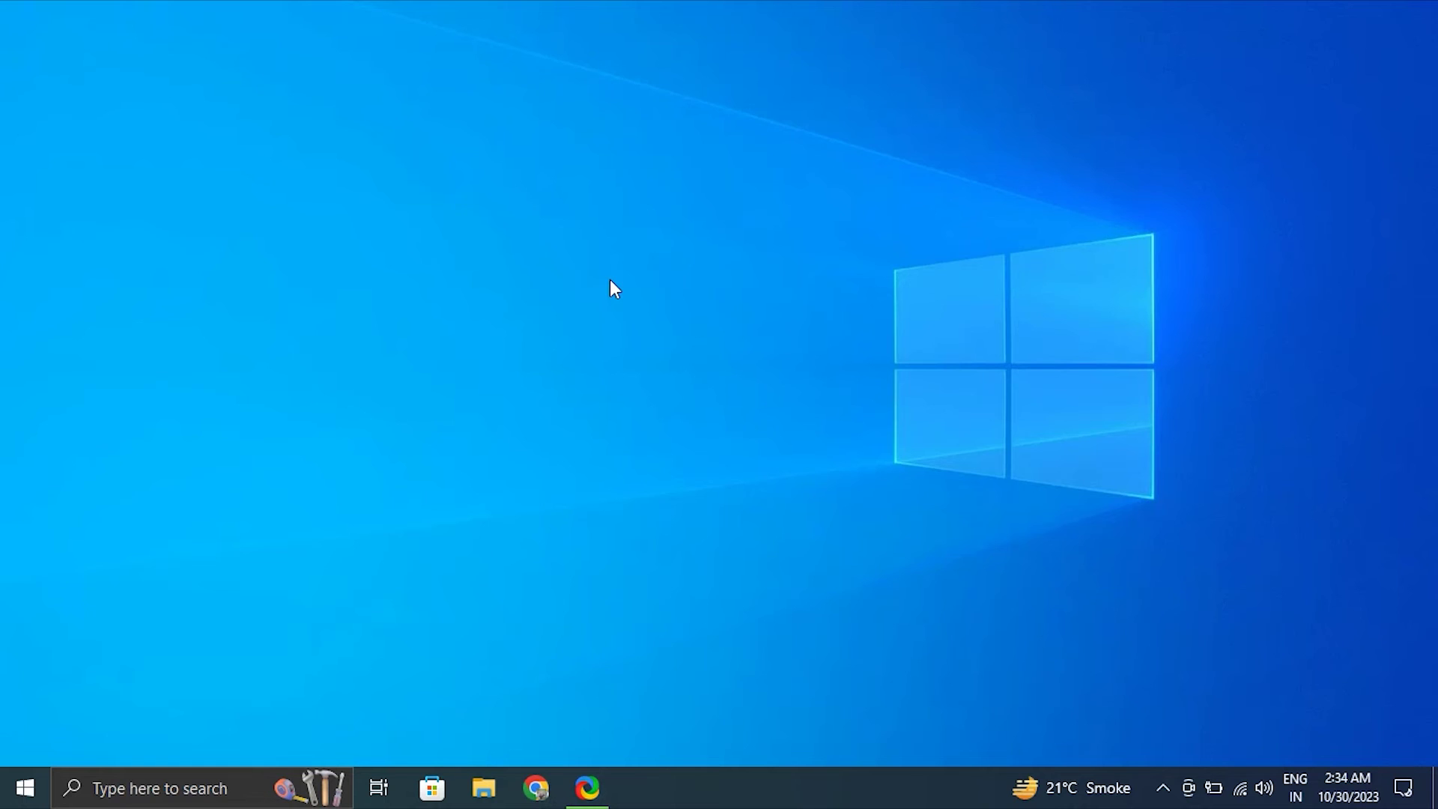
pyautogui.press('super+i')
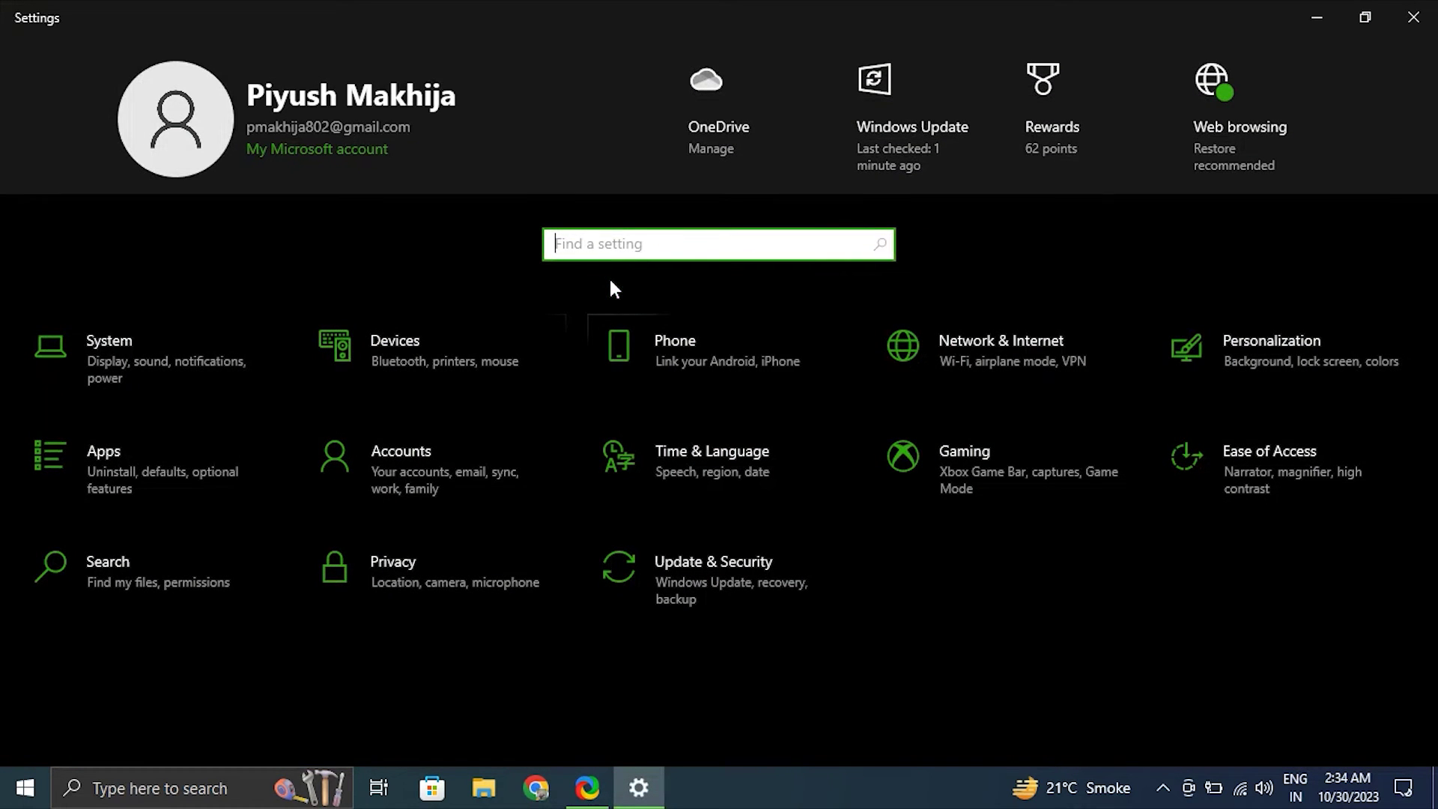
pyautogui.click(144, 349)
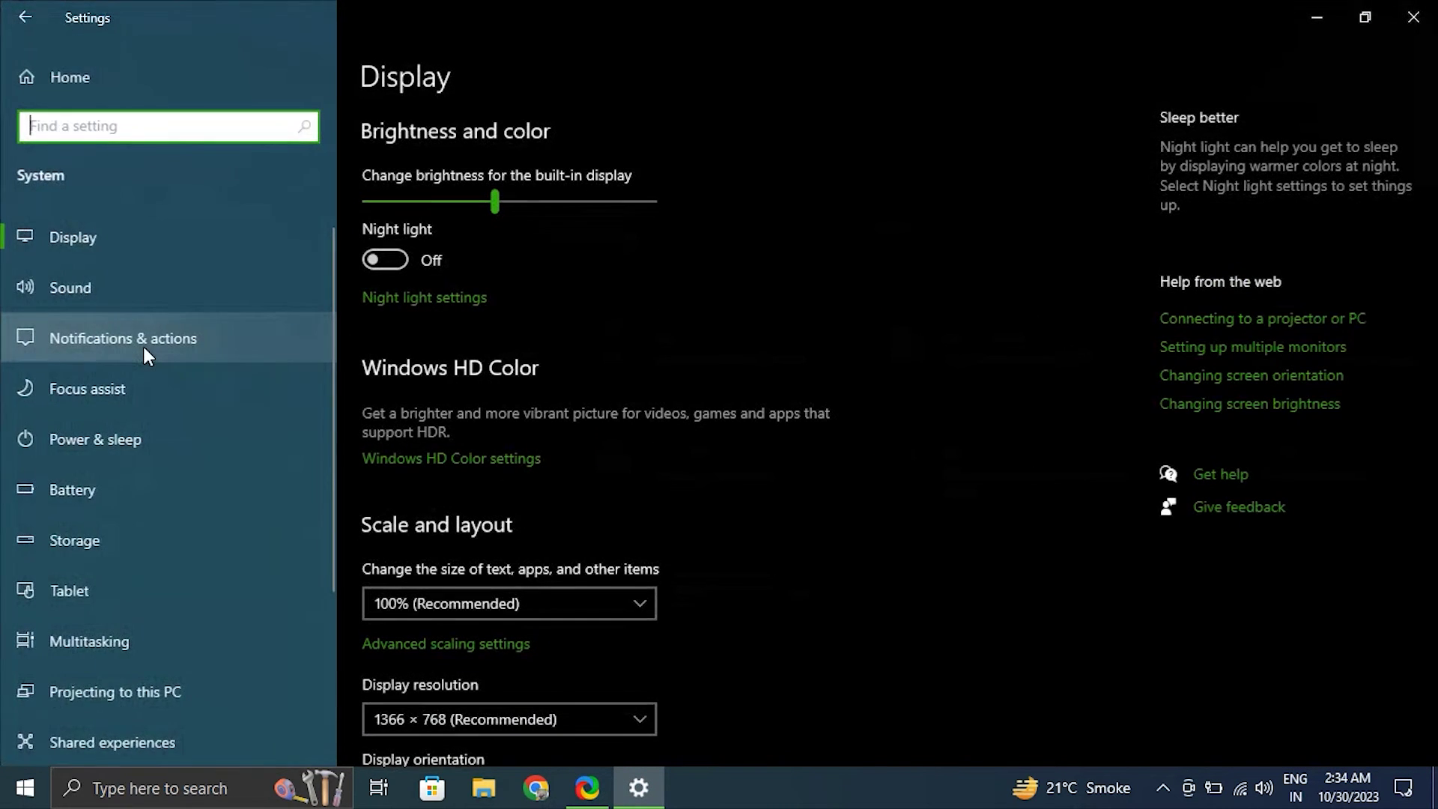
pyautogui.scroll(-2, 120, 228)
pyautogui.scroll(2, 164, 292)
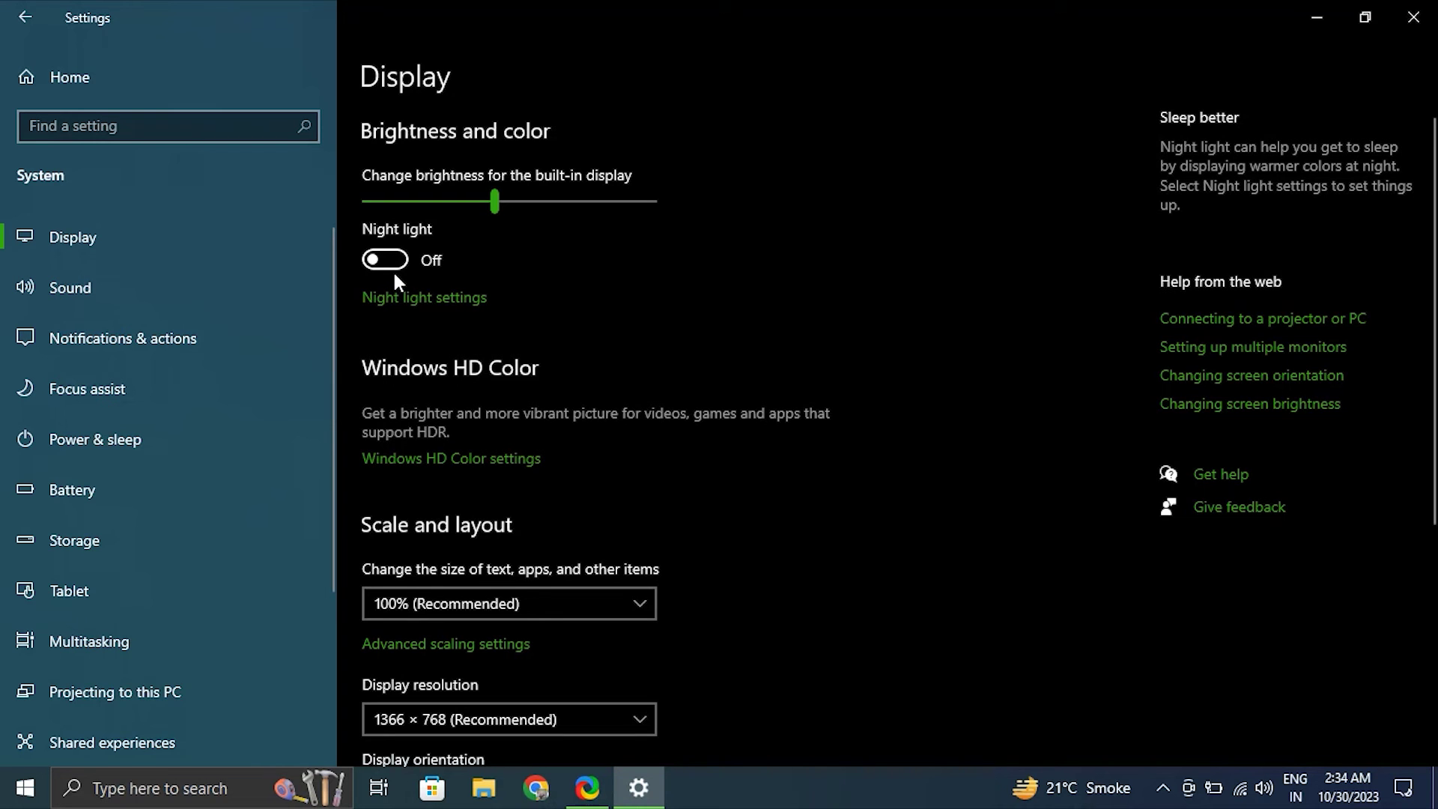
pyautogui.click(1413, 17)
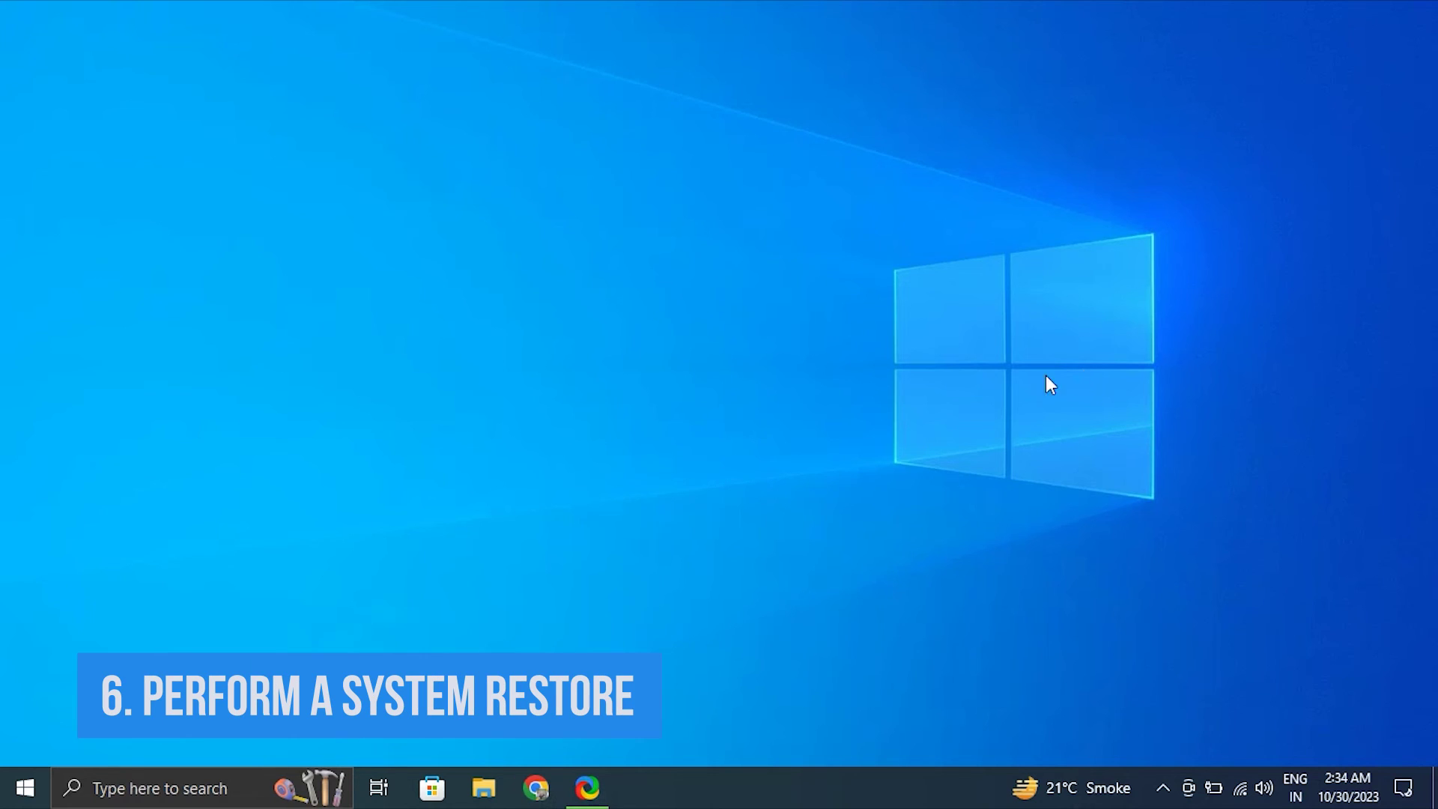
pyautogui.click(215, 794)
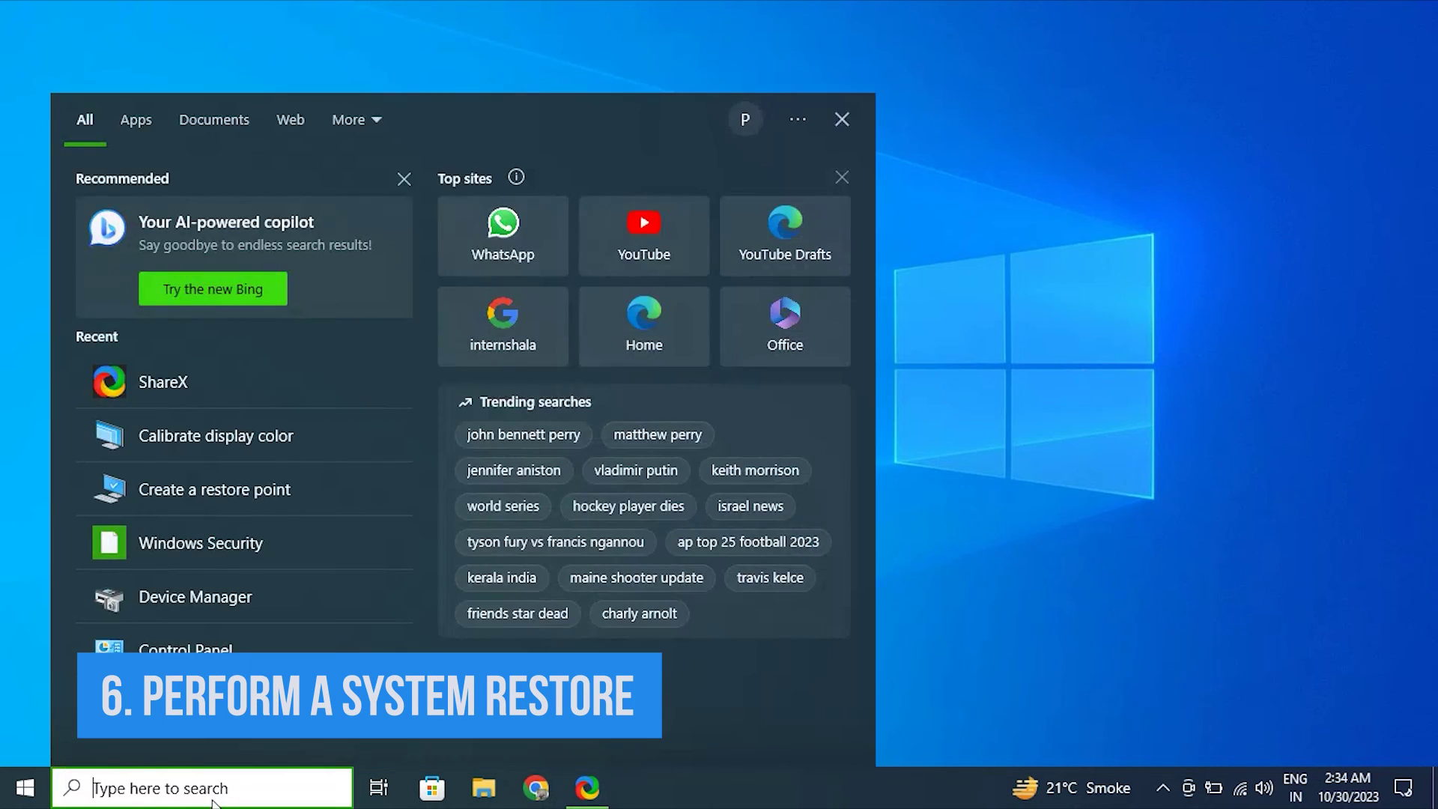
pyautogui.write('crea')
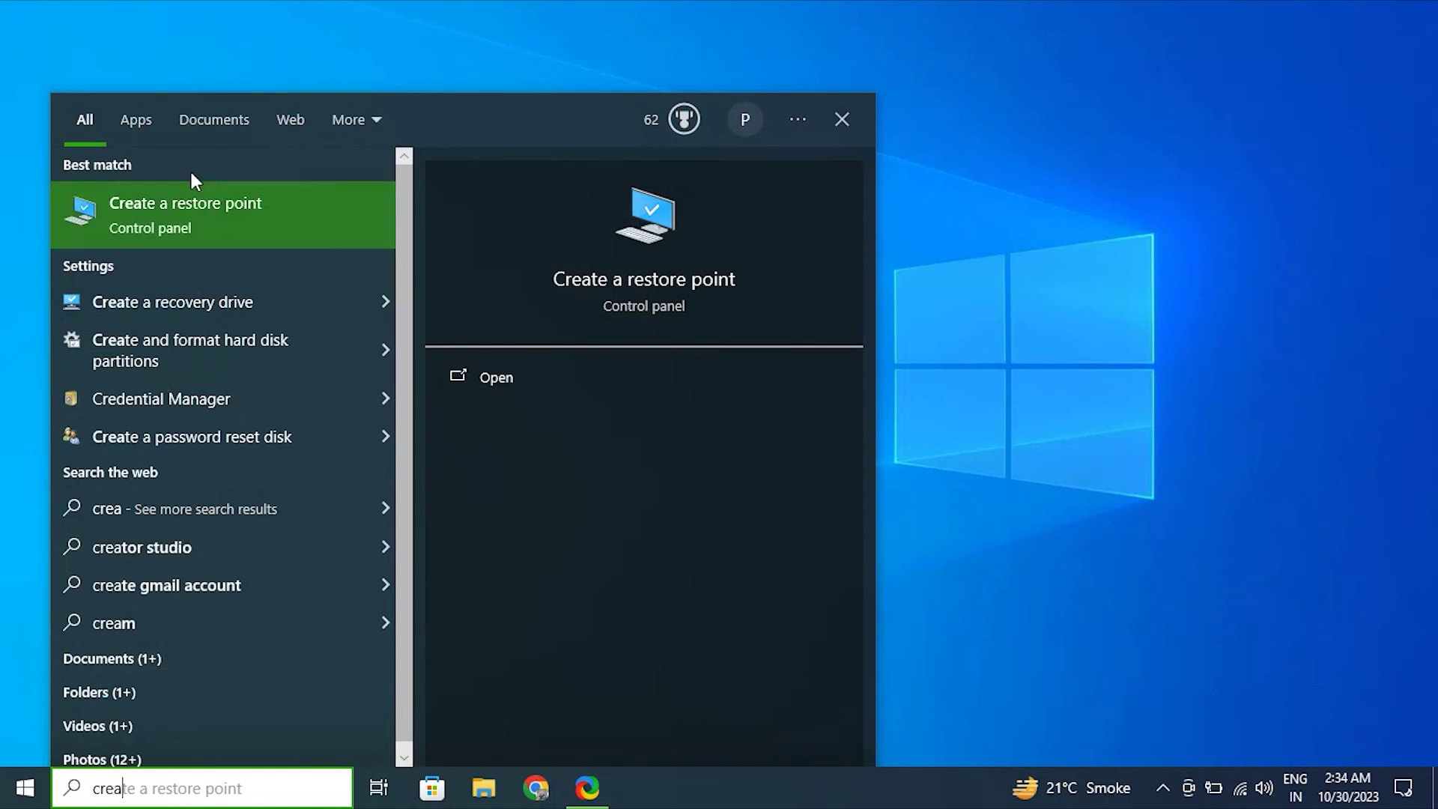
pyautogui.click(175, 231)
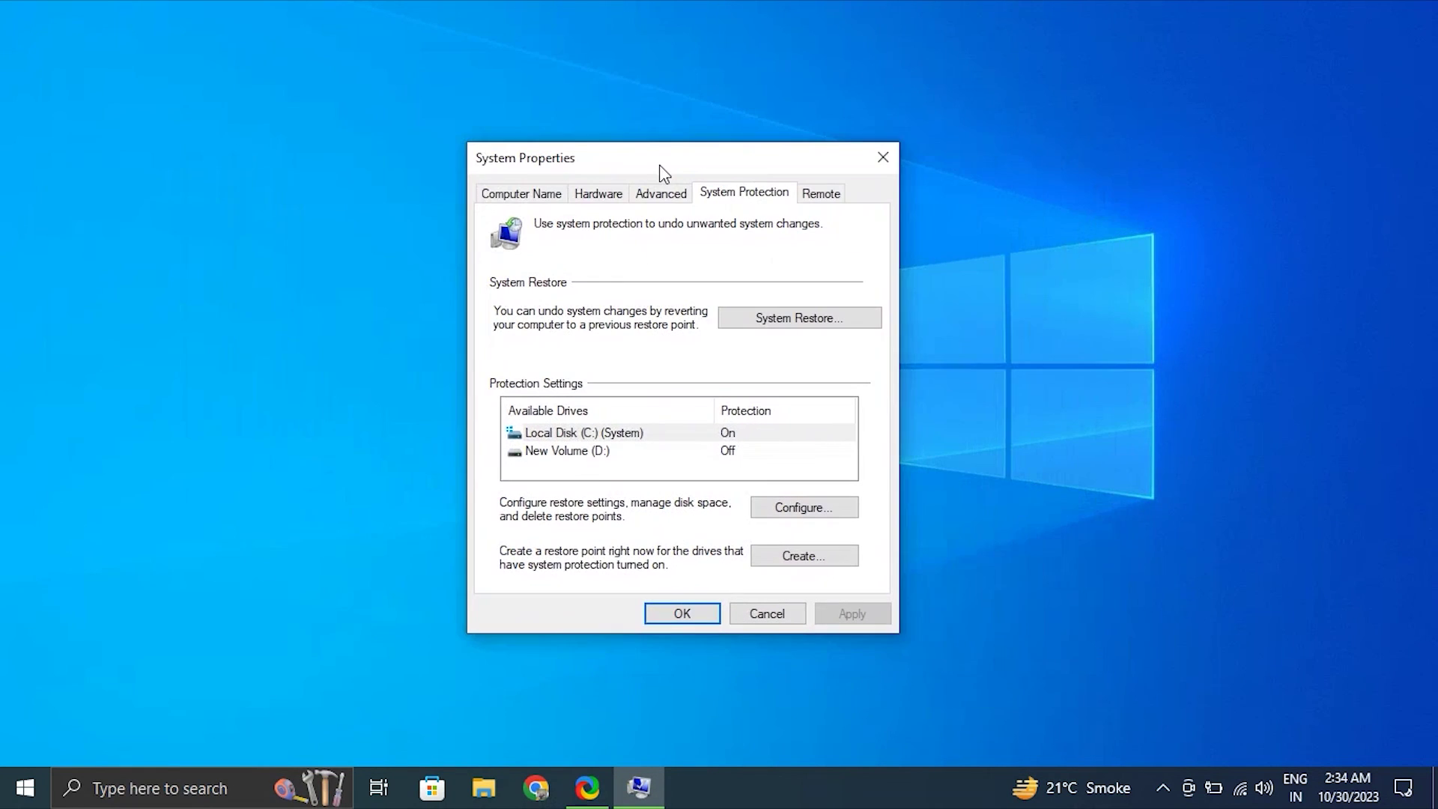
pyautogui.click(749, 321)
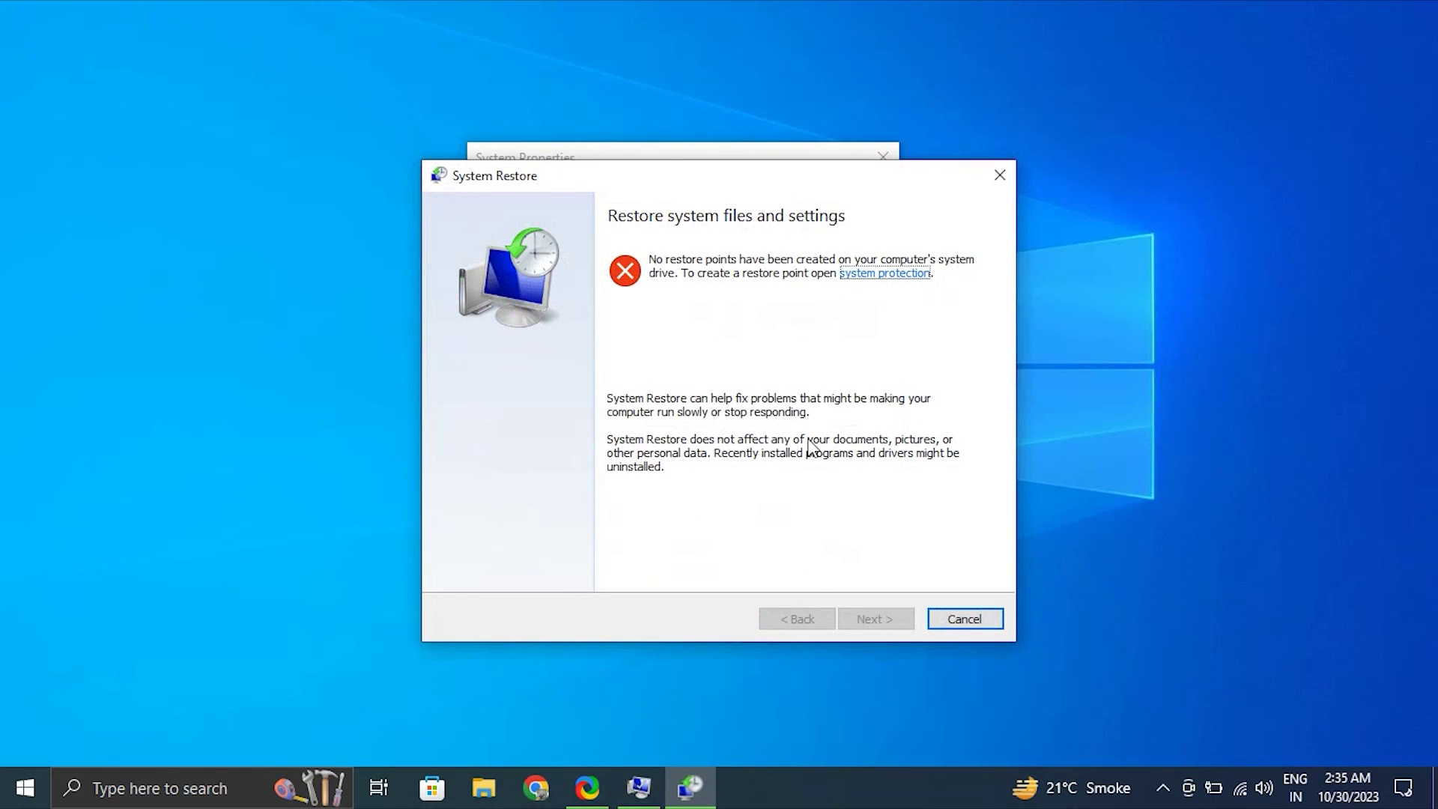
pyautogui.click(954, 623)
pyautogui.click(809, 555)
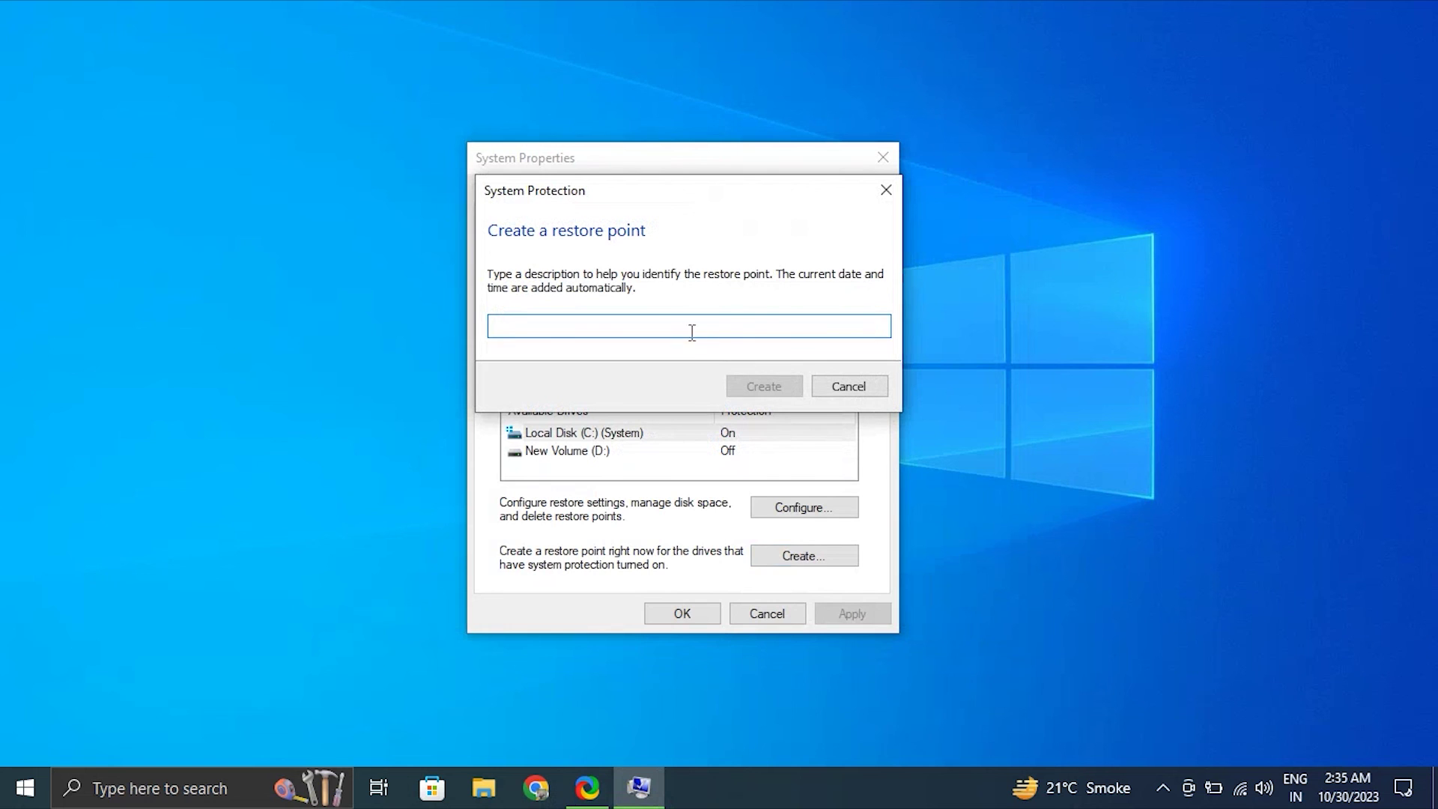
pyautogui.click(839, 387)
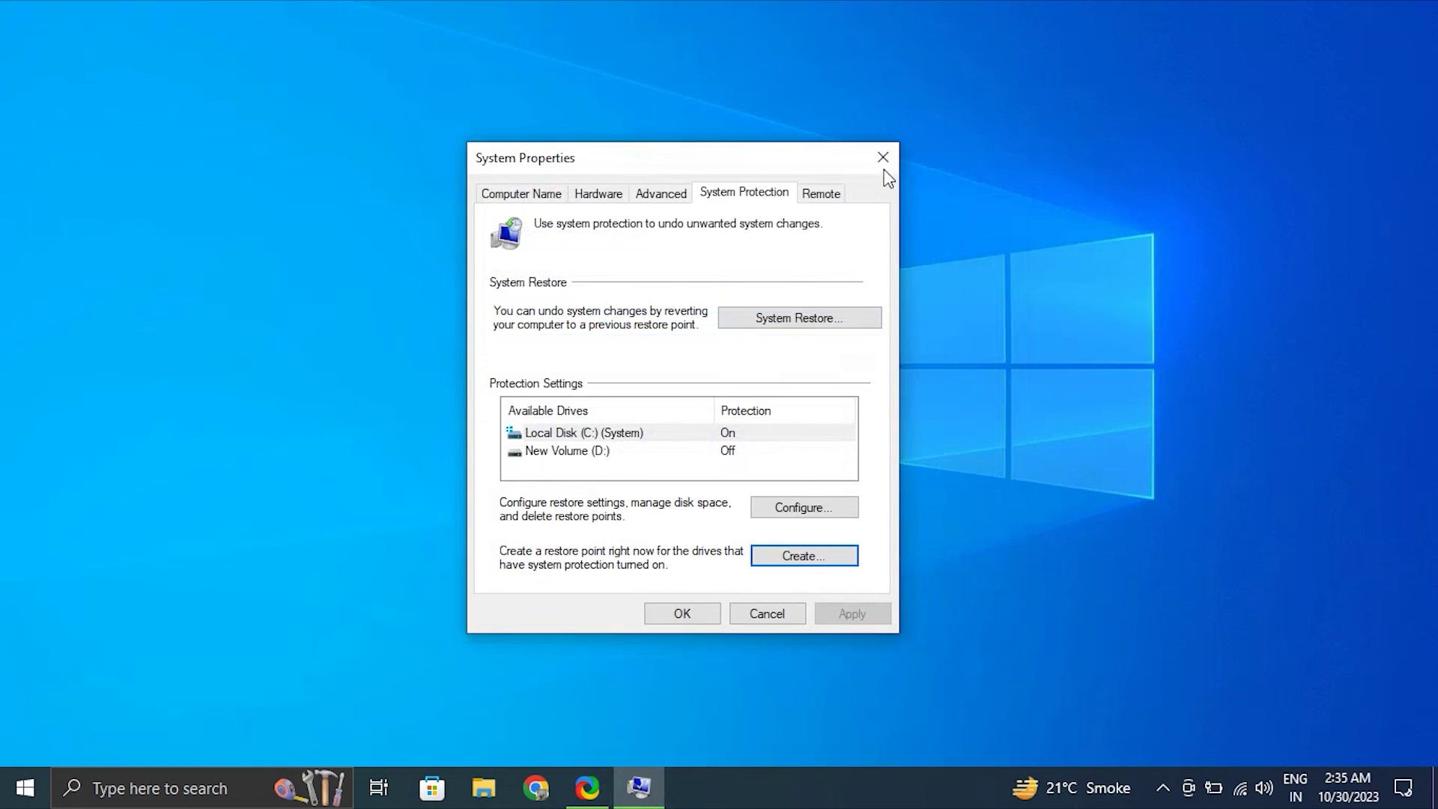
pyautogui.click(883, 158)
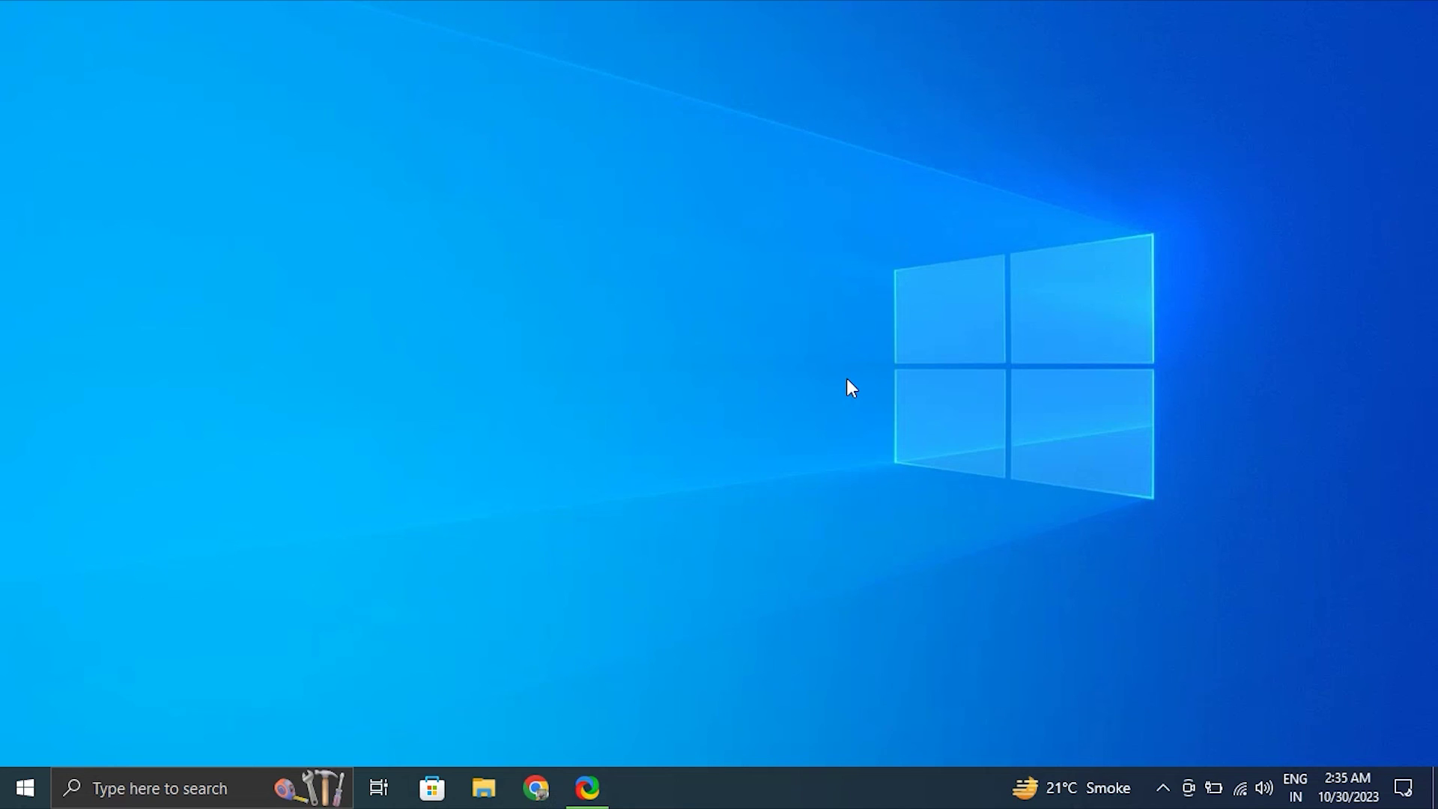
pyautogui.click(153, 800)
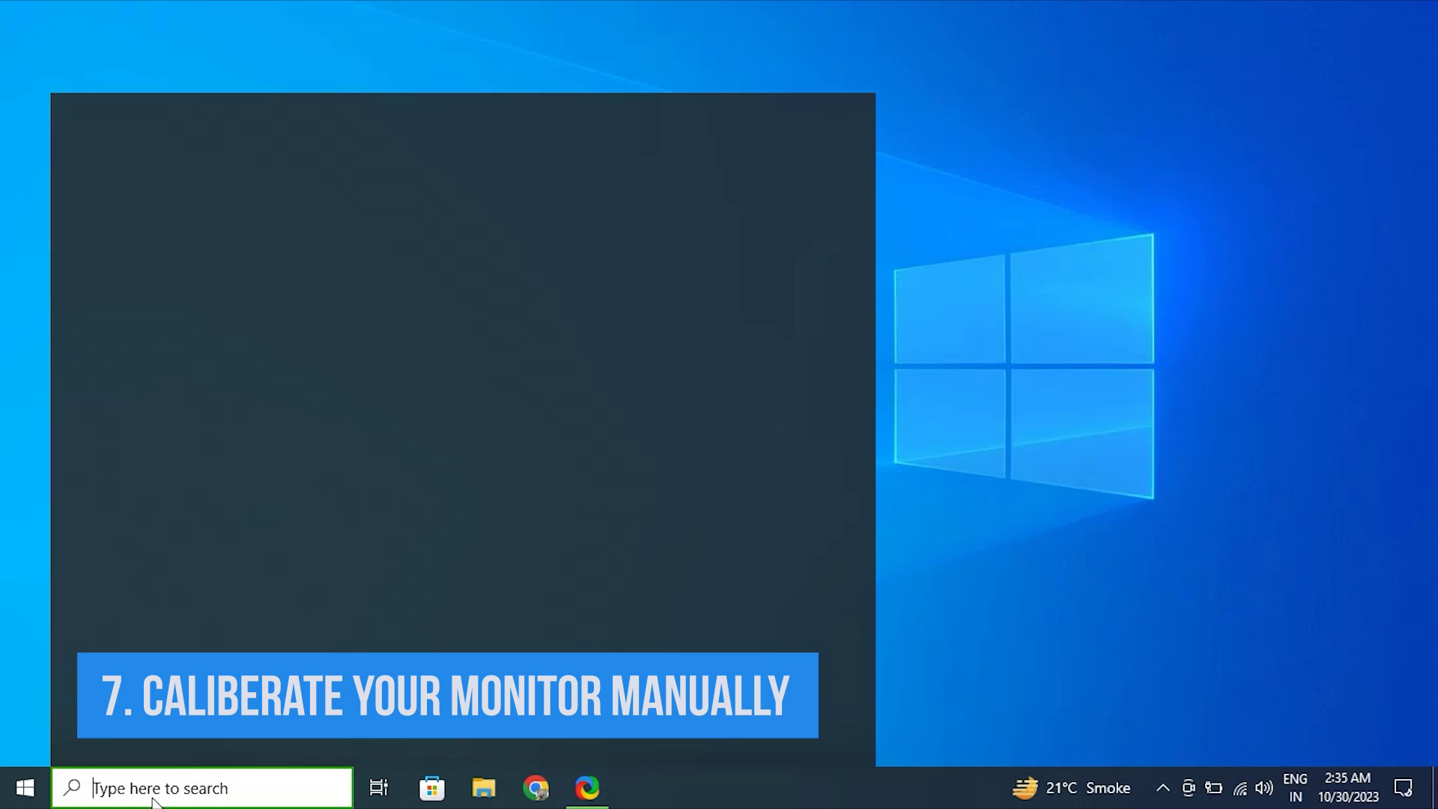
pyautogui.write('cal')
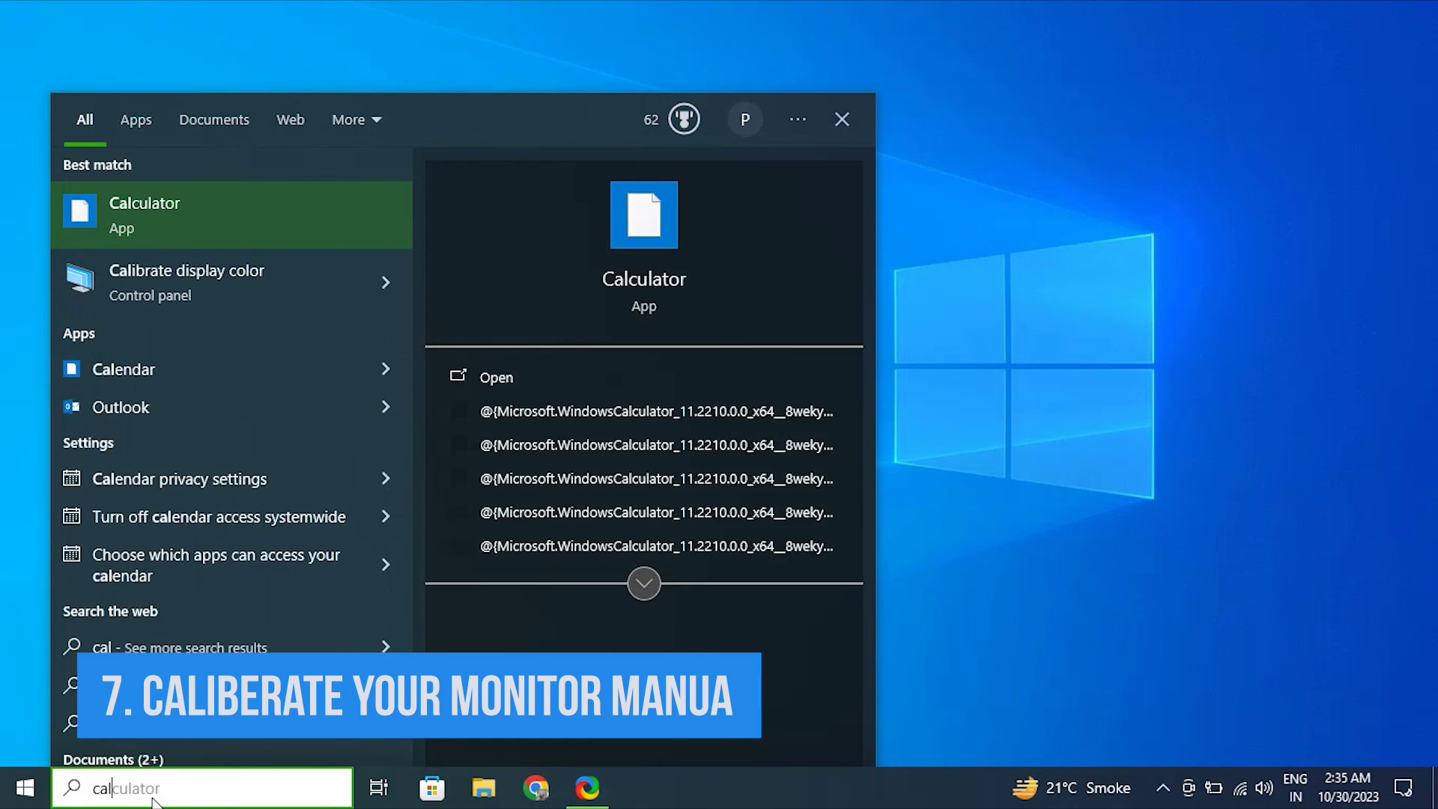
pyautogui.write('ib')
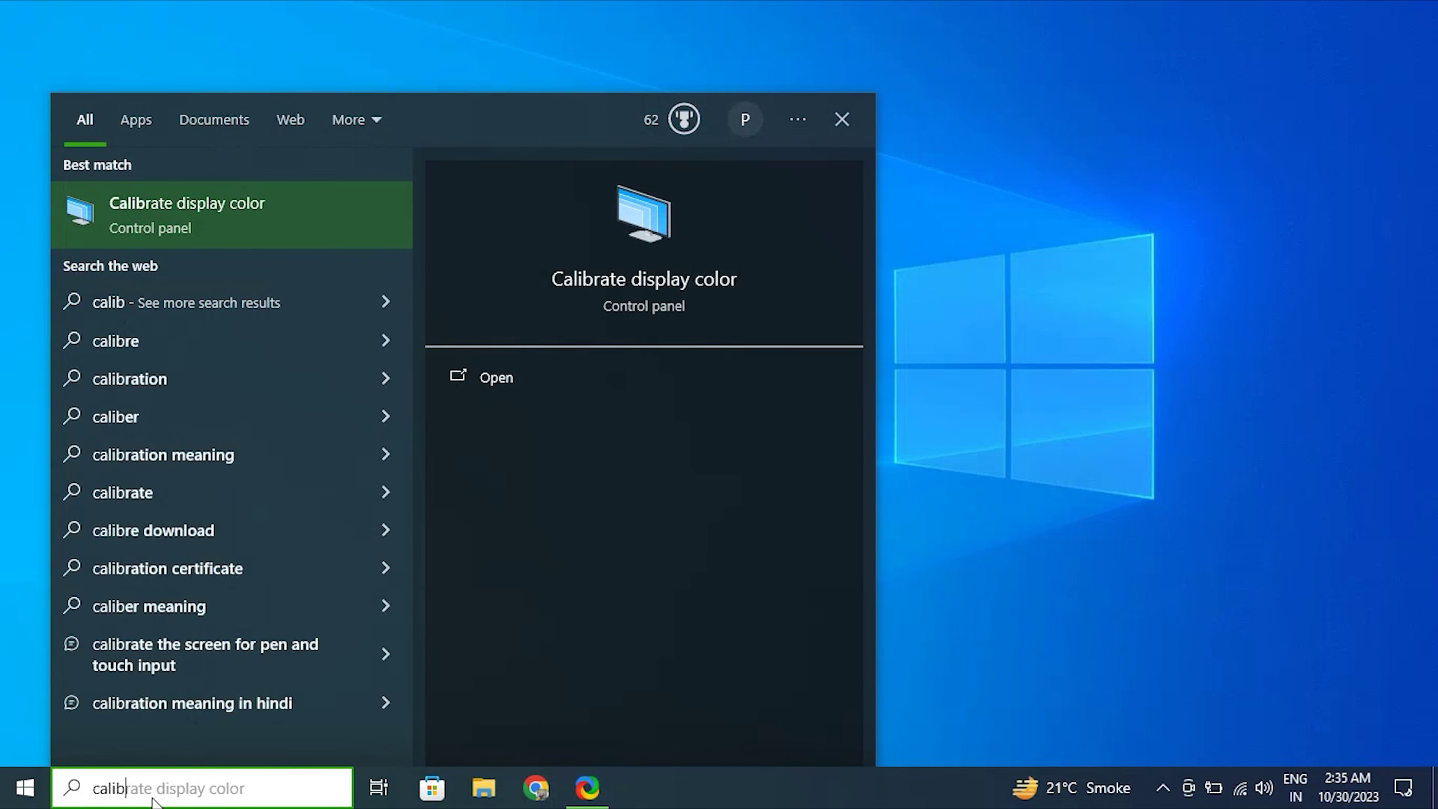
pyautogui.click(106, 215)
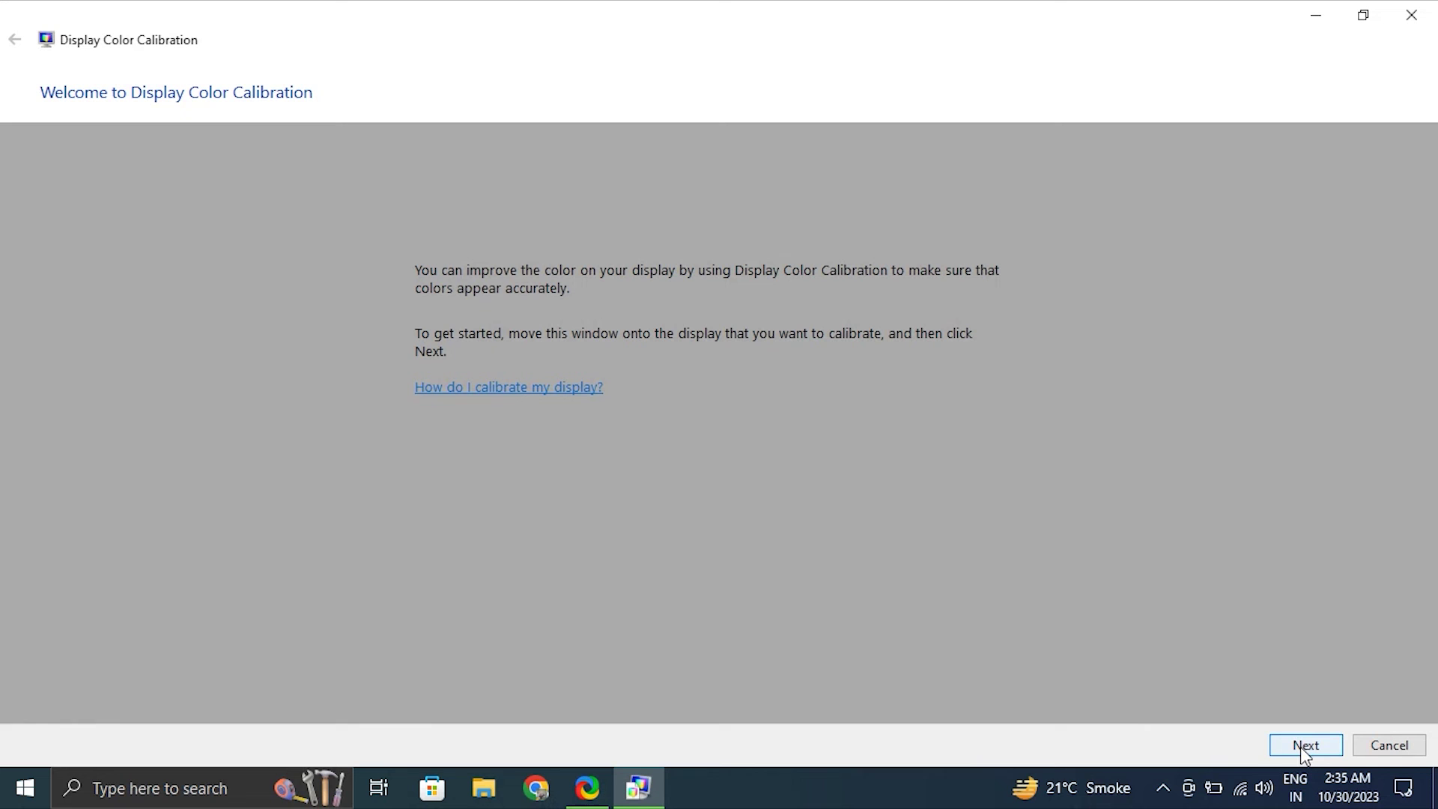
pyautogui.click(1379, 748)
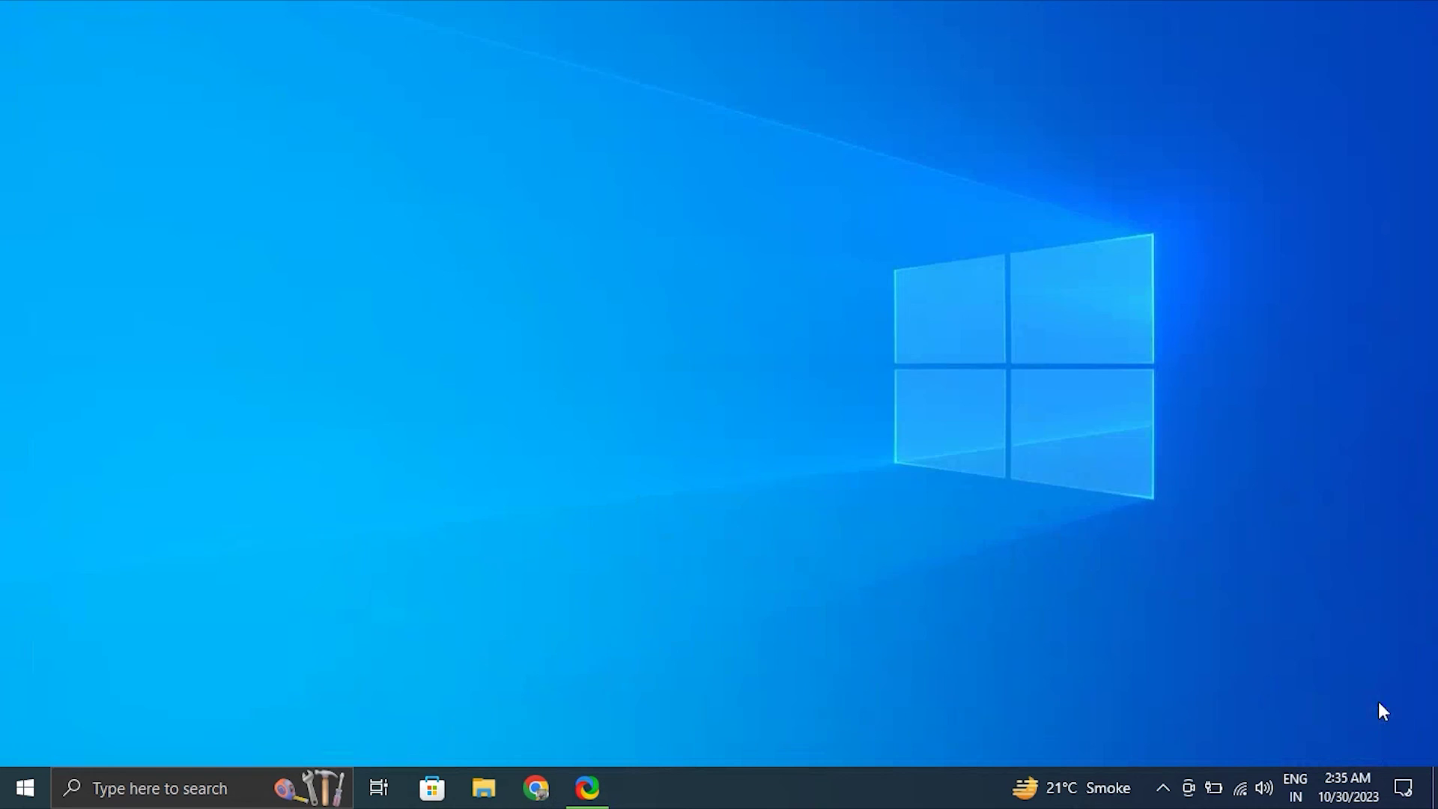